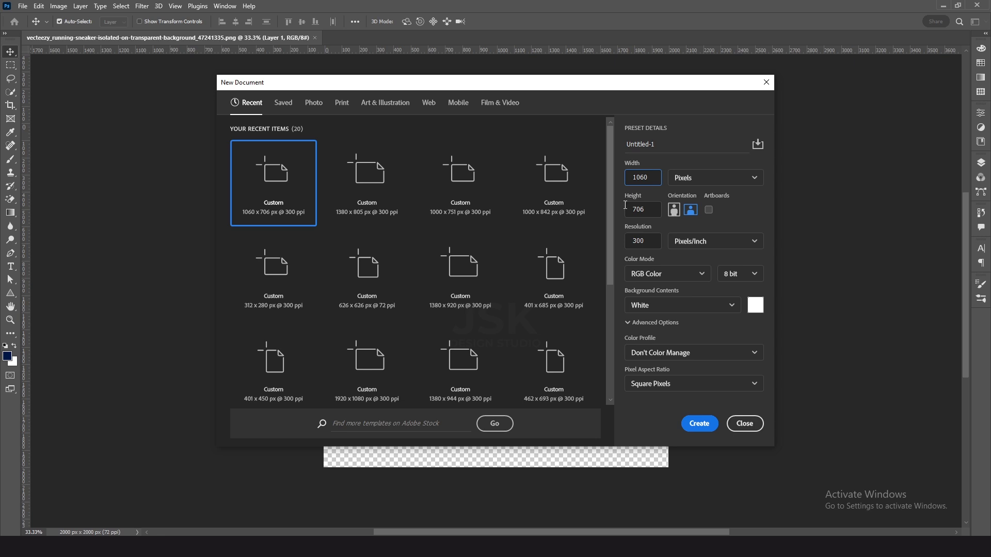
- Create a new white RGB document, 1080 px wide and 1080 px high at 300 pixels/inch
double_click(649, 180)
text(1)
double_click(649, 209)
text(1080)
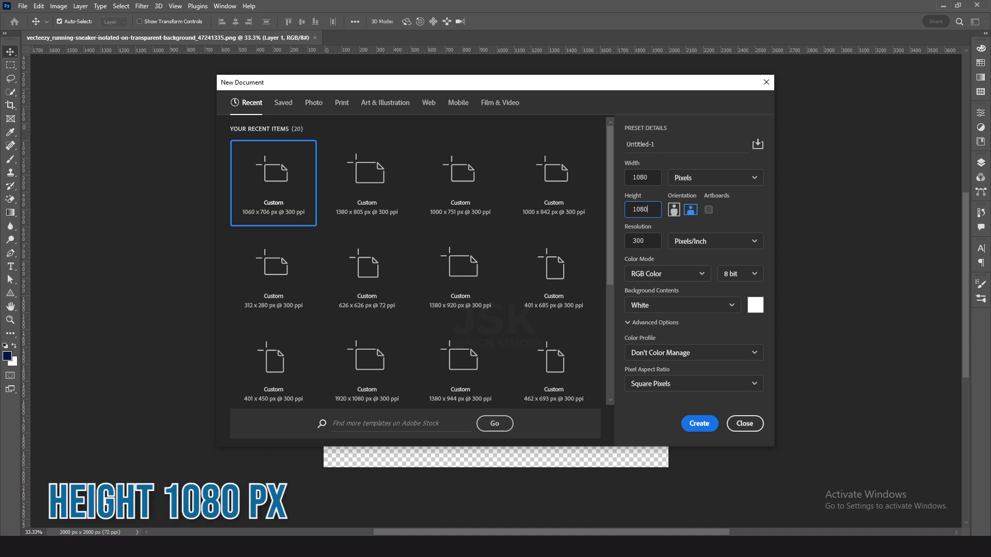
click(705, 424)
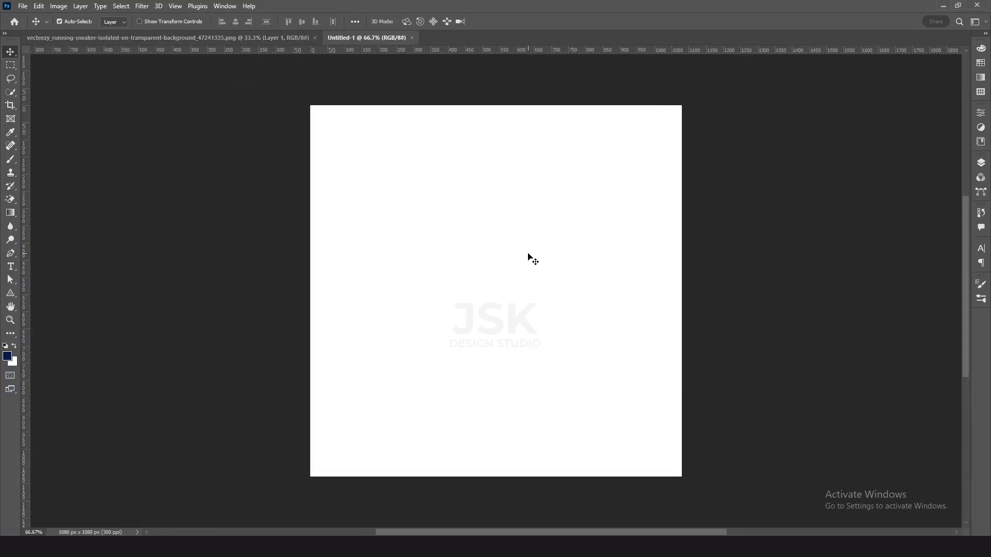
- View the sneaker image document and return to the new blank document
click(219, 38)
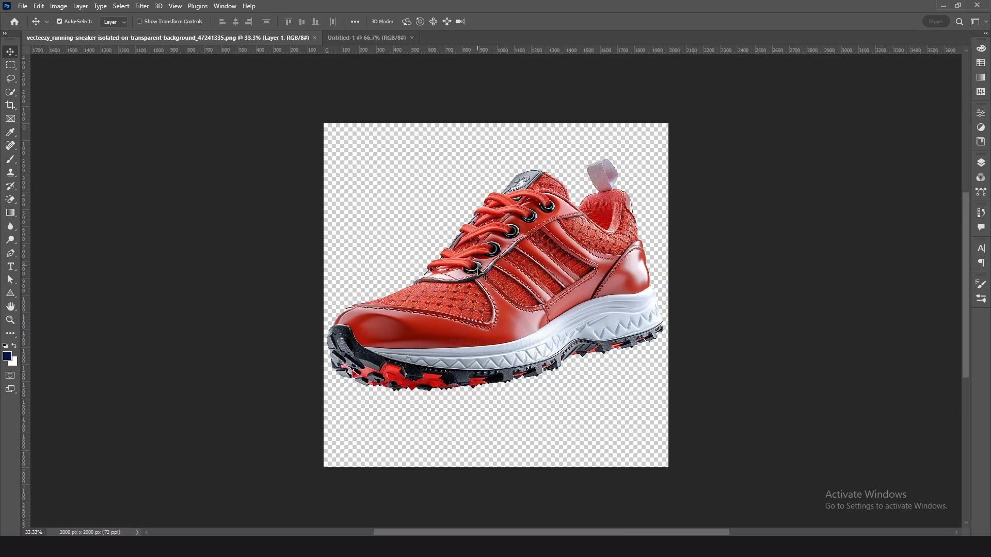
click(358, 37)
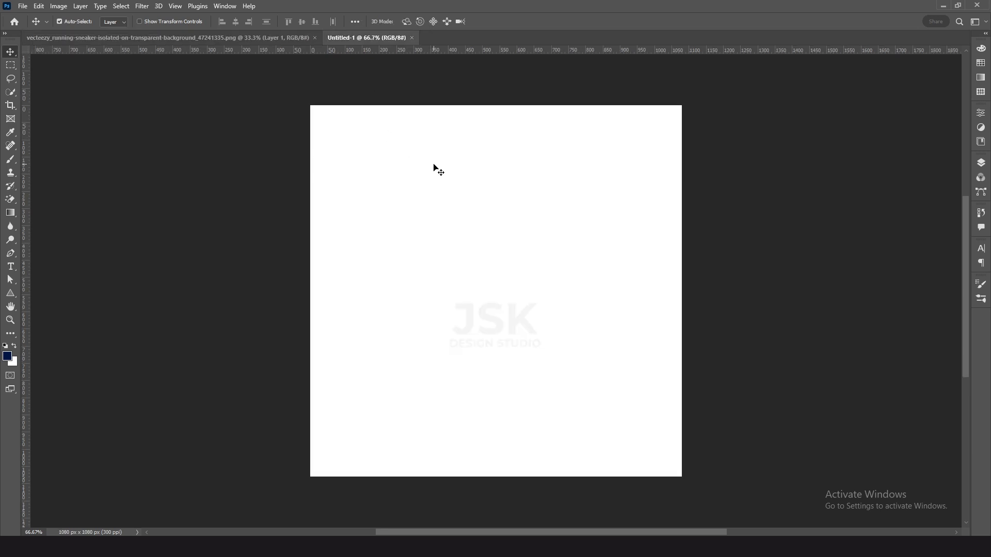
- Add a Gradient Fill layer above the background and give it the Foreground to Background preset
click(981, 163)
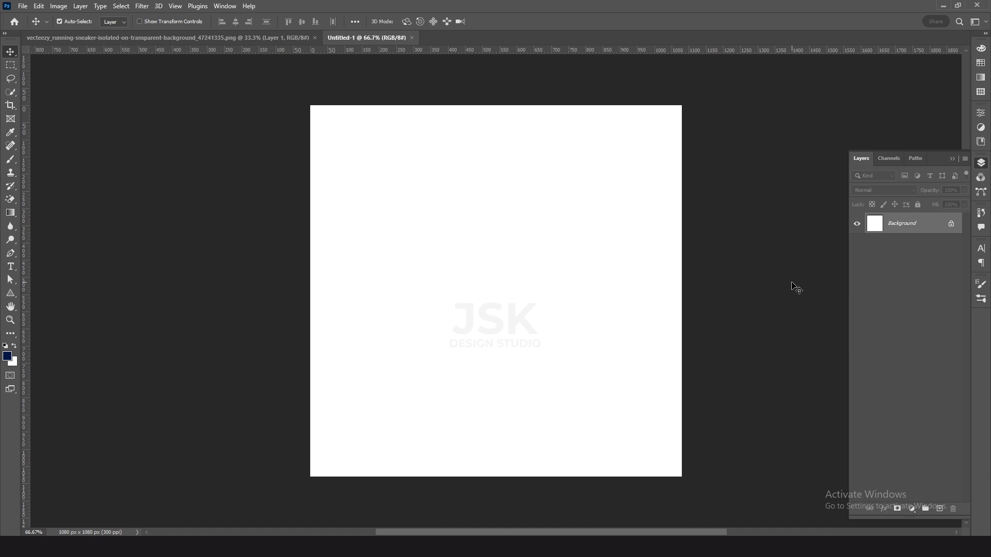
click(912, 509)
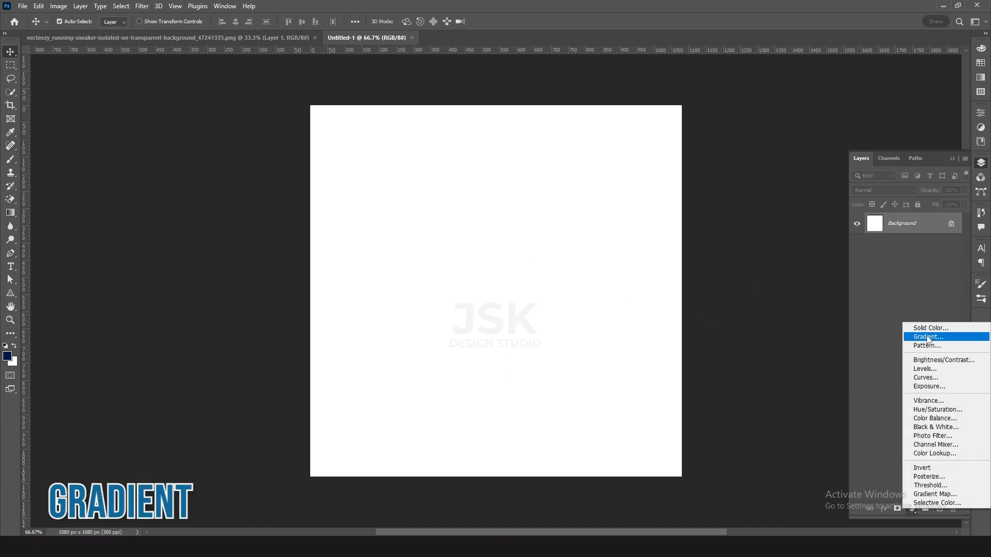
click(909, 336)
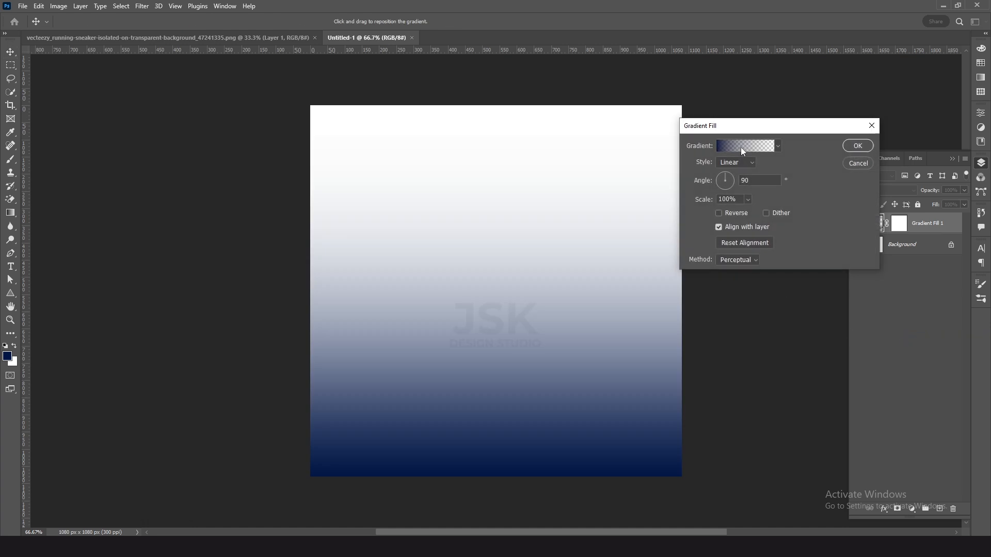
click(743, 146)
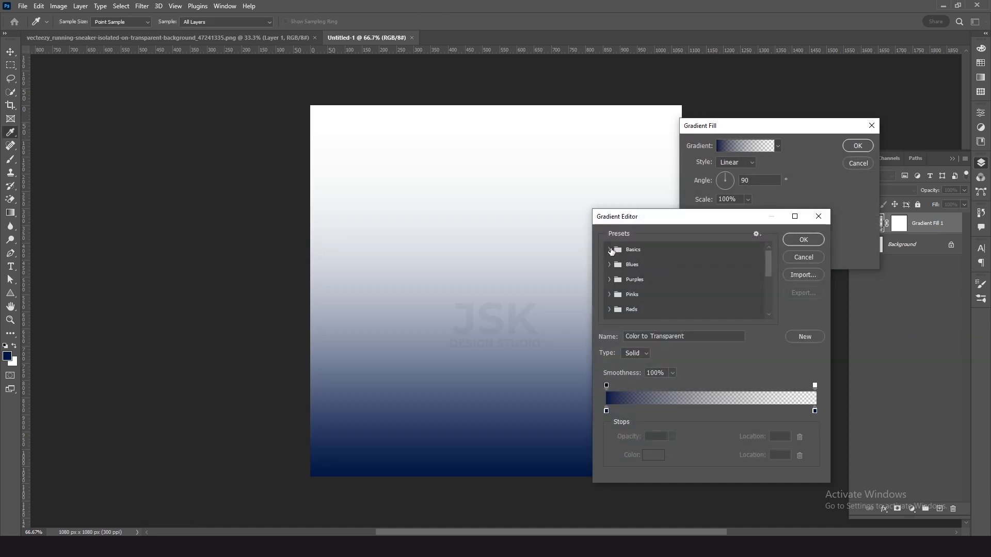
click(623, 266)
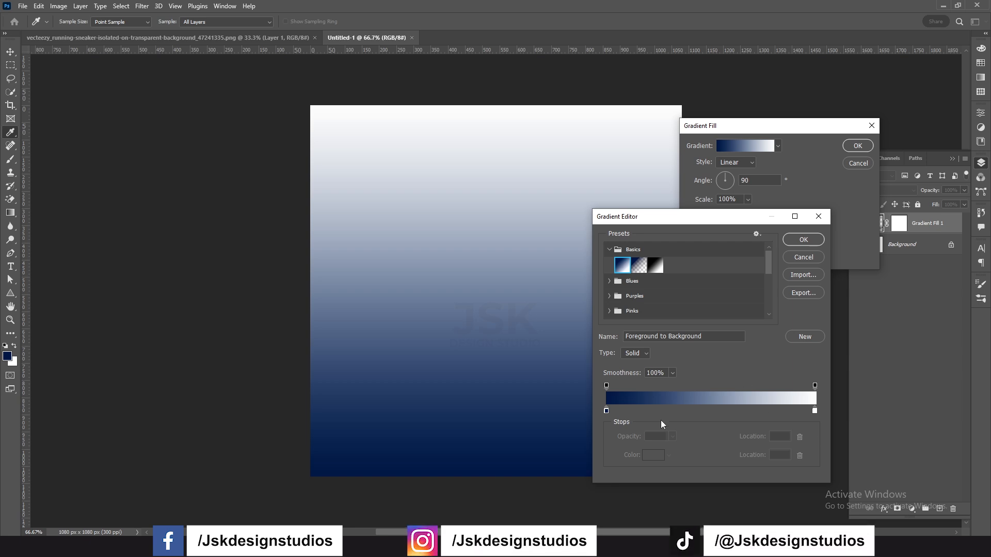
- Swap the gradient's colour stops so that it runs from white to navy
click(606, 411)
mouse_move(607, 411)
mouse_down()
mouse_move(773, 411)
mouse_move(607, 410)
mouse_up()
drag(761, 411, 817, 412)
- Set the gradient's white starting stop to bright blue 0054ff and accept the edited gradient
double_click(606, 411)
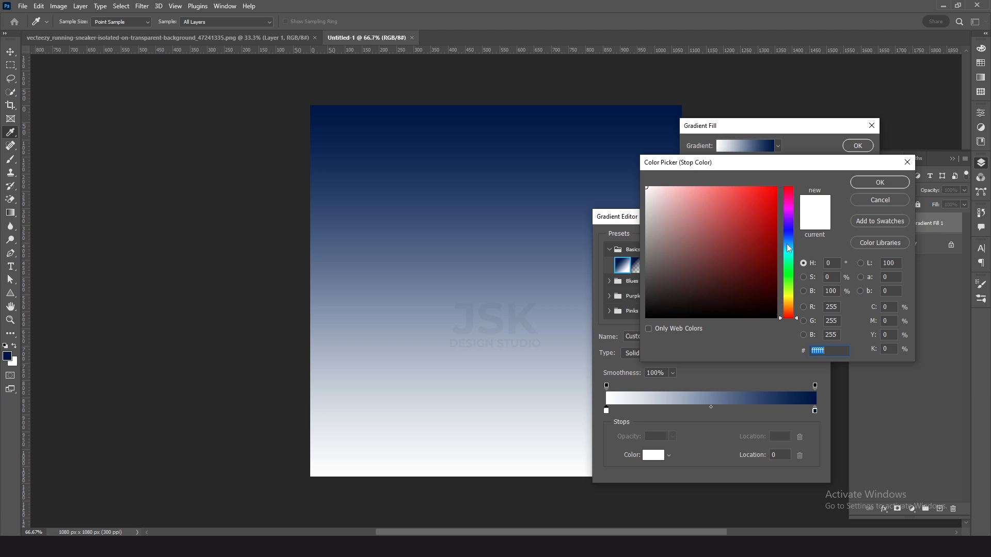
click(790, 238)
click(790, 237)
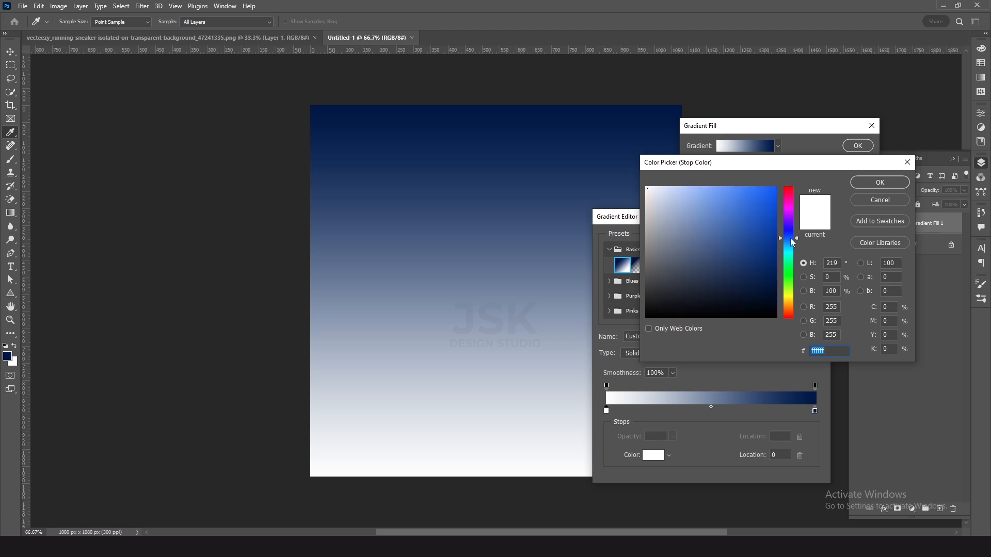
click(774, 189)
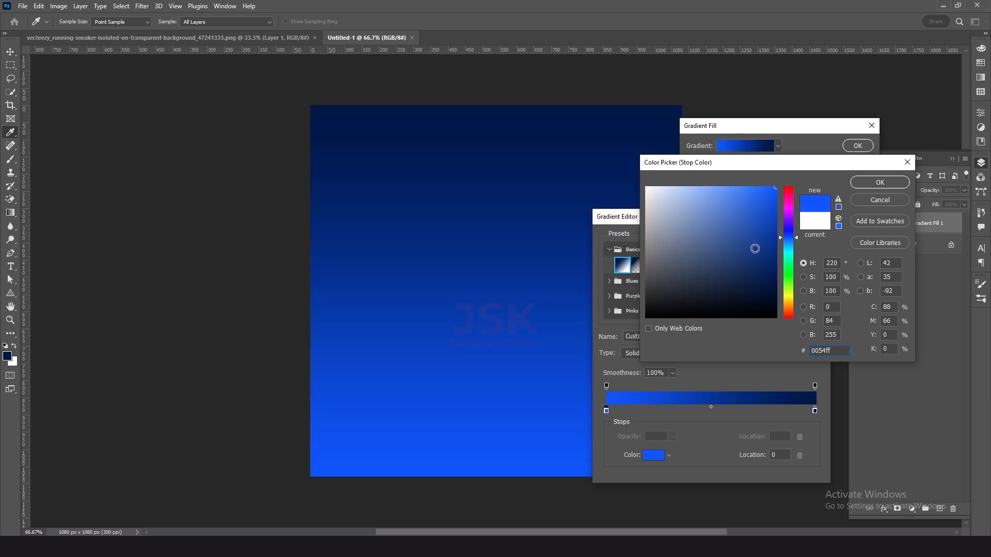
click(879, 182)
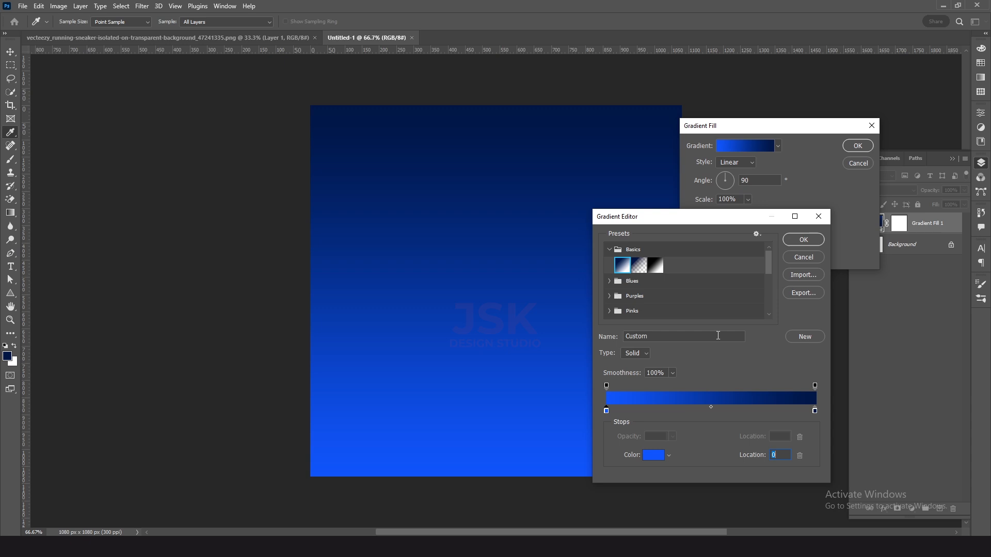
click(810, 240)
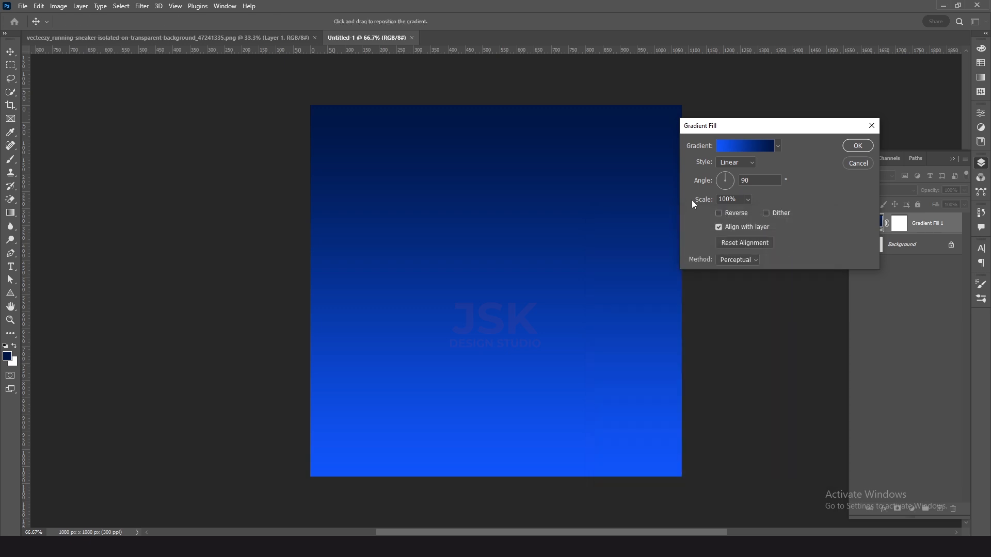
- Set the gradient fill's style to Radial and its scale to 130%, and apply it
click(747, 162)
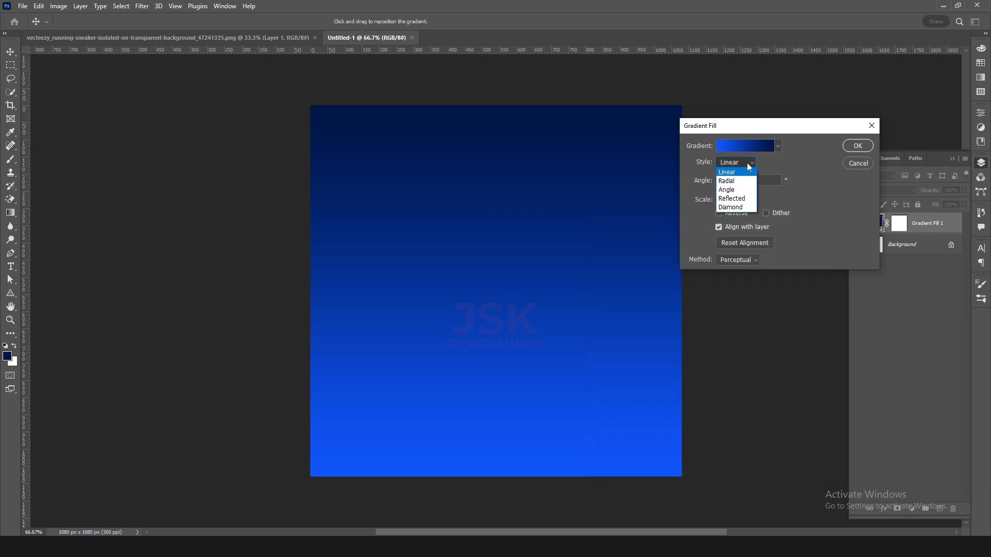
click(736, 180)
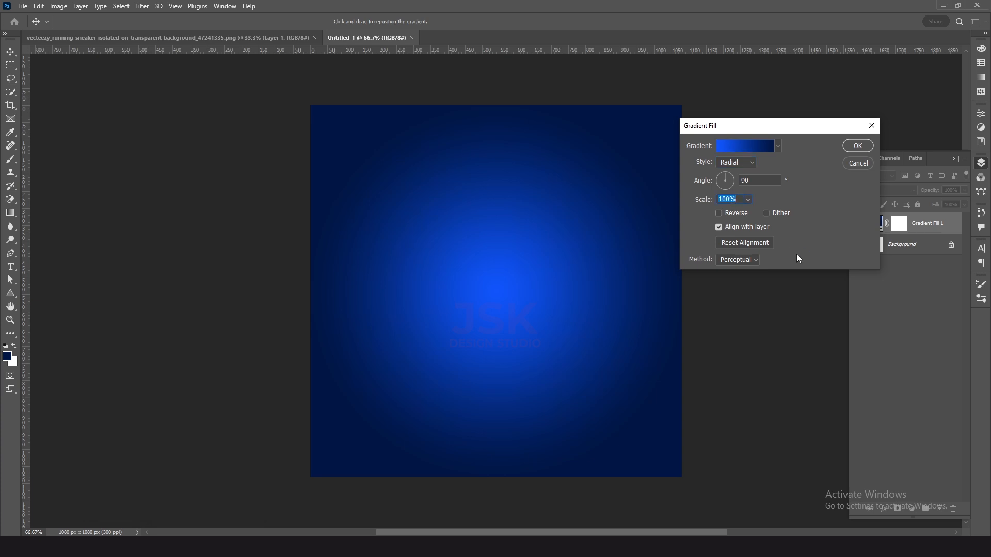
text(130)
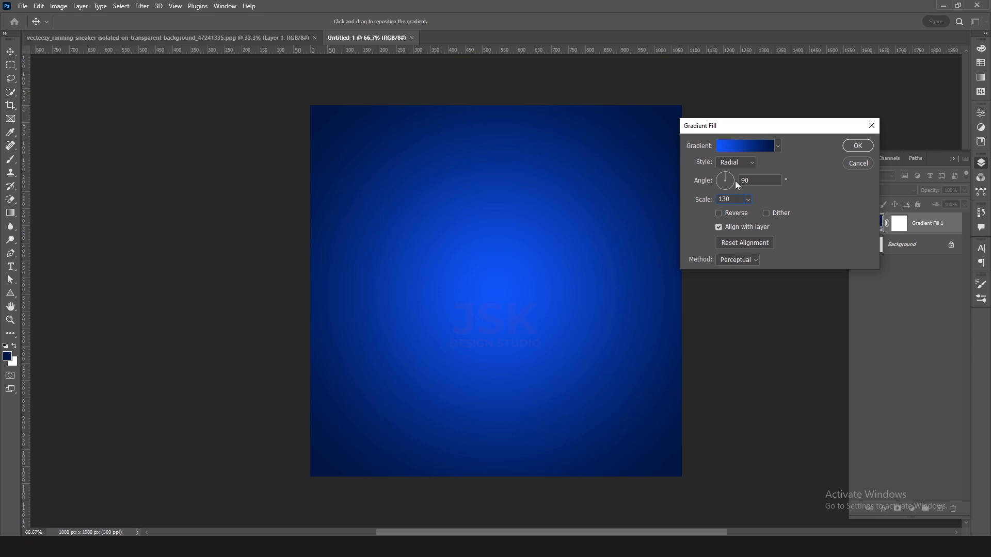
click(857, 146)
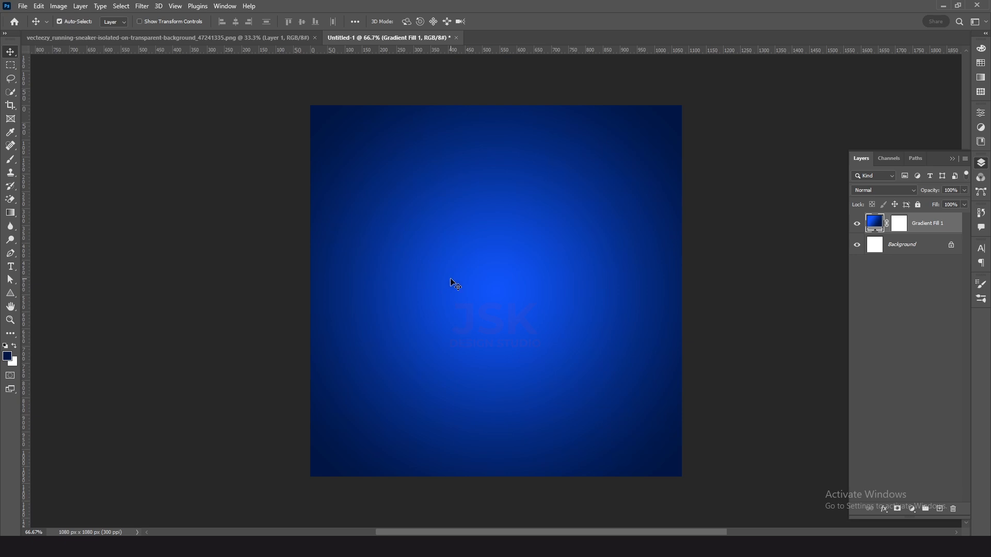
- Outline a wavy area across the lower part of the canvas with the Pen tool and convert the closed path to a selection
key(p)
right_click(11, 254)
click(50, 253)
click(286, 390)
drag(414, 397, 468, 433)
click(545, 390)
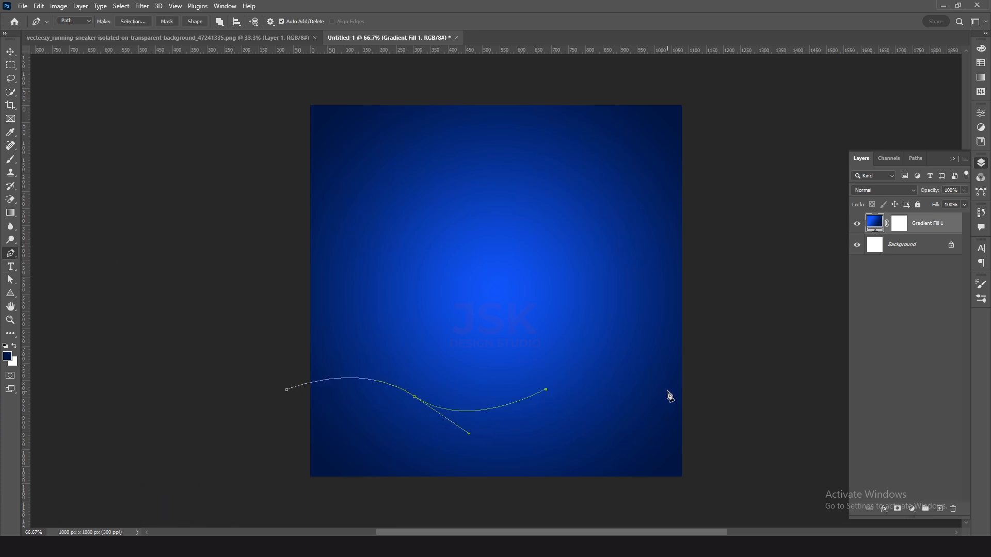
drag(690, 398, 749, 449)
alt+click(690, 398)
click(698, 487)
click(288, 487)
click(287, 389)
key(ctrl+Return)
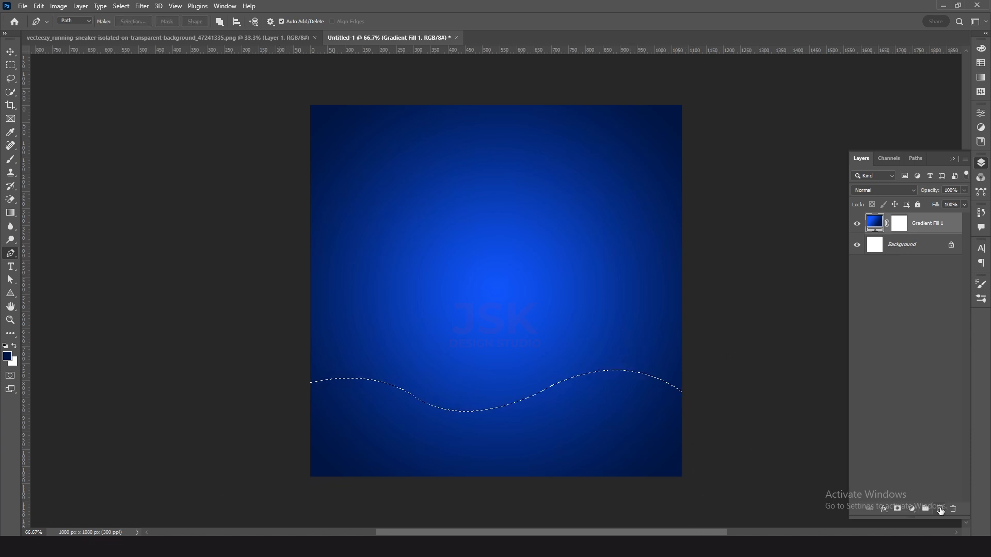
- Fill the wavy selection with white on a new layer and deselect it
click(940, 509)
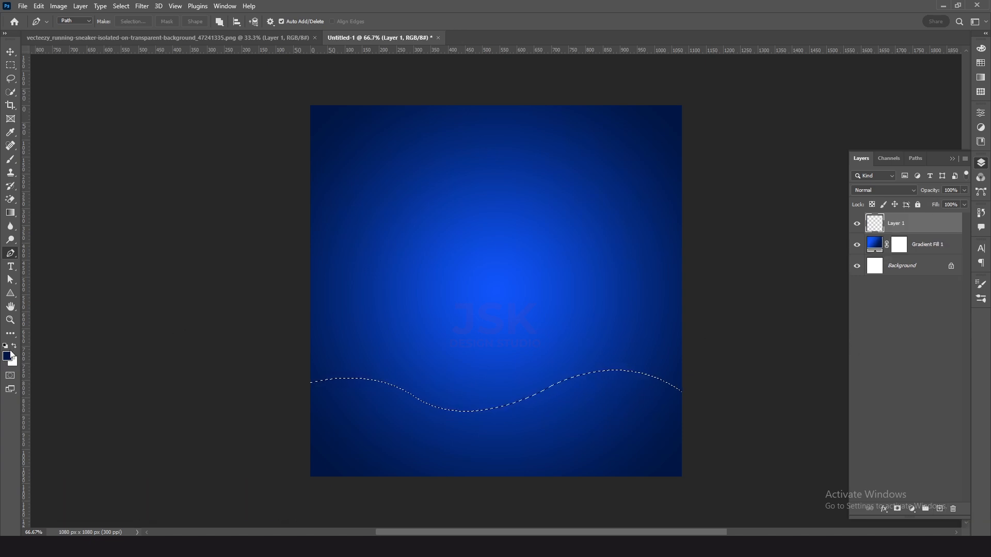
click(13, 346)
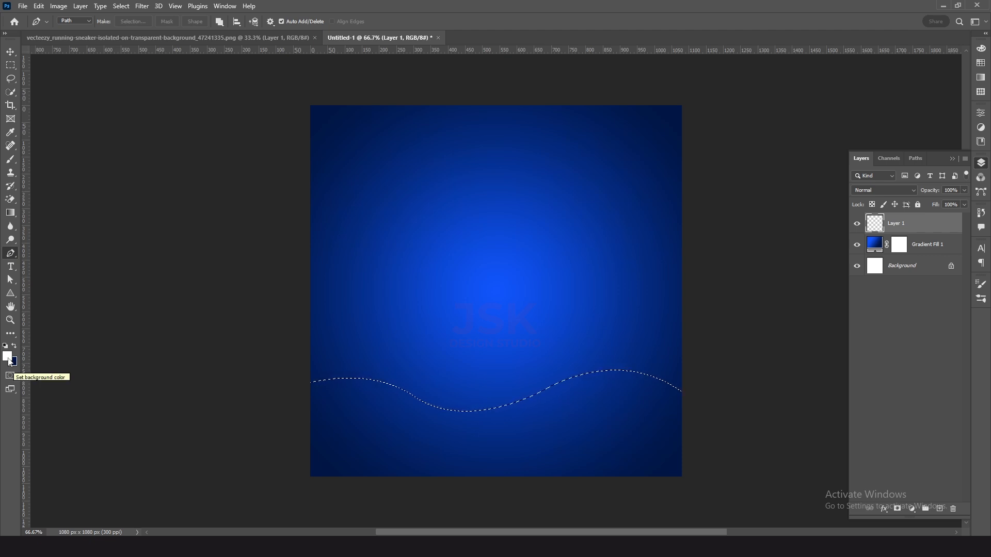
key(alt+BackSpace)
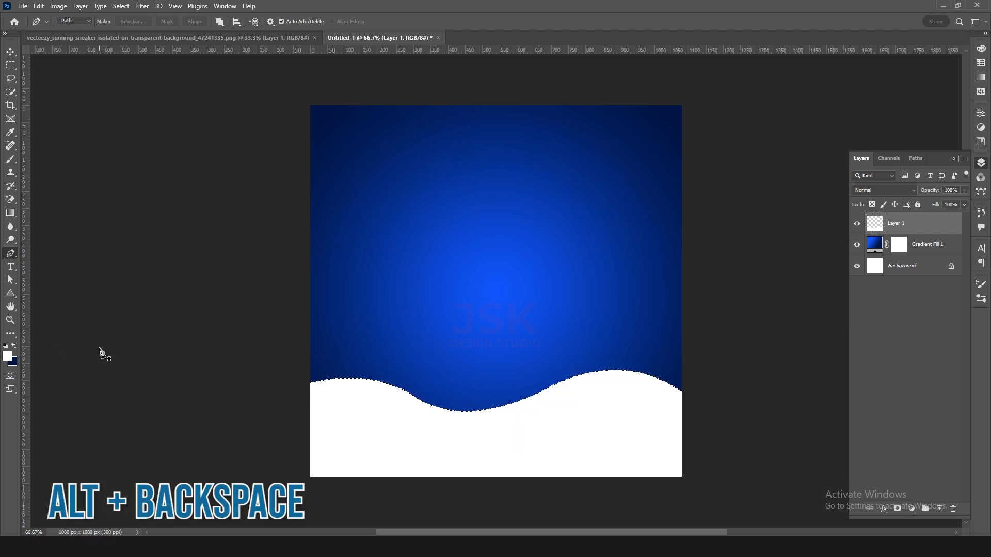
key(ctrl+d)
- Rename the white wave layer as Shape
key(v)
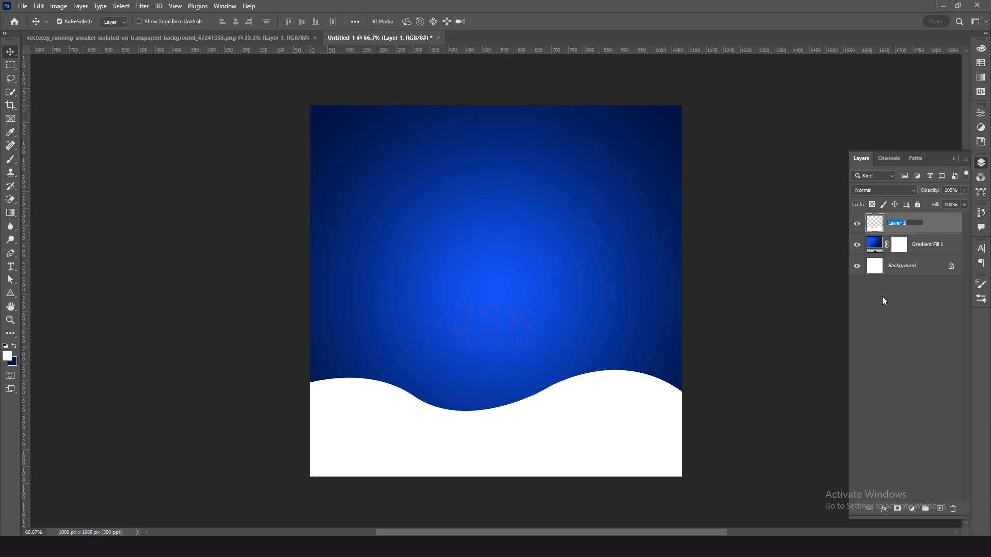
text(Shape)
key(Return)
- Sample blue from the gradient and draw a circle about 650 px in diameter over the middle of the canvas
click(10, 292)
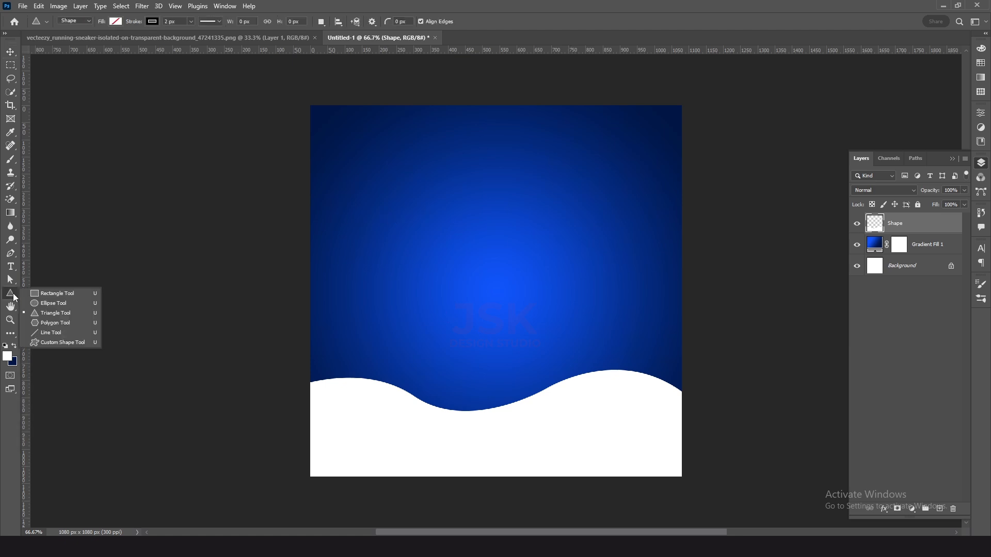
click(73, 302)
alt+click(531, 242)
alt+click(570, 198)
drag(413, 192, 637, 416)
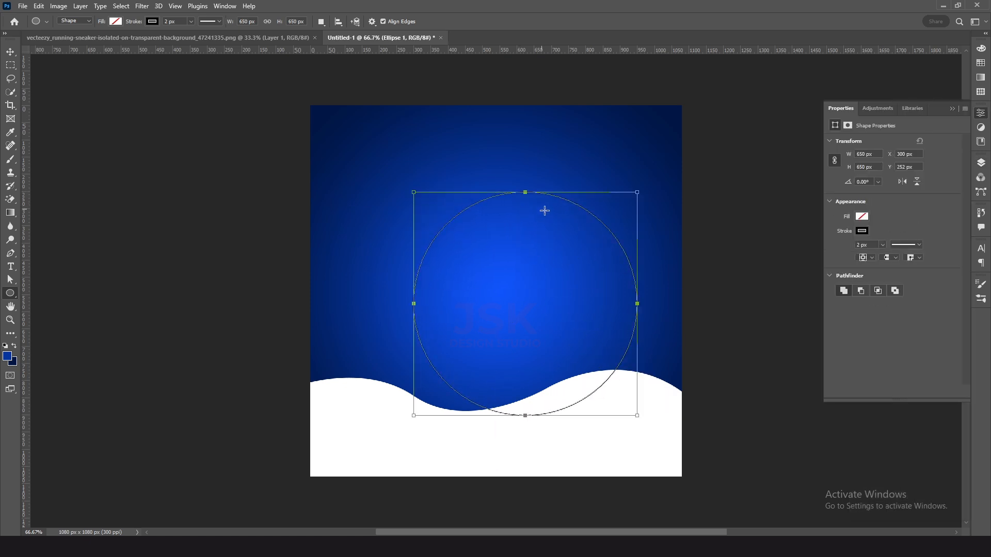
- Give the circle a white stroke 30 px wide
click(862, 231)
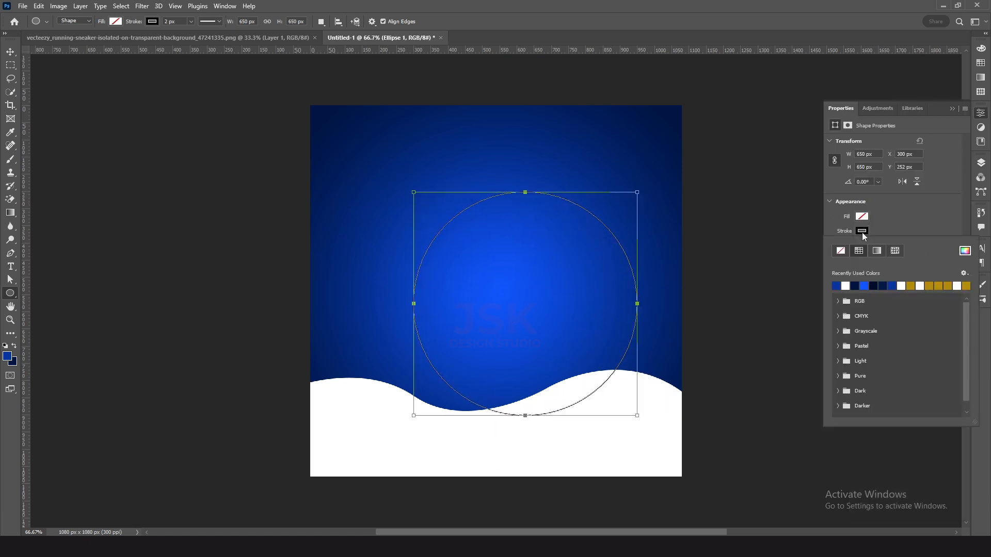
click(846, 286)
click(904, 229)
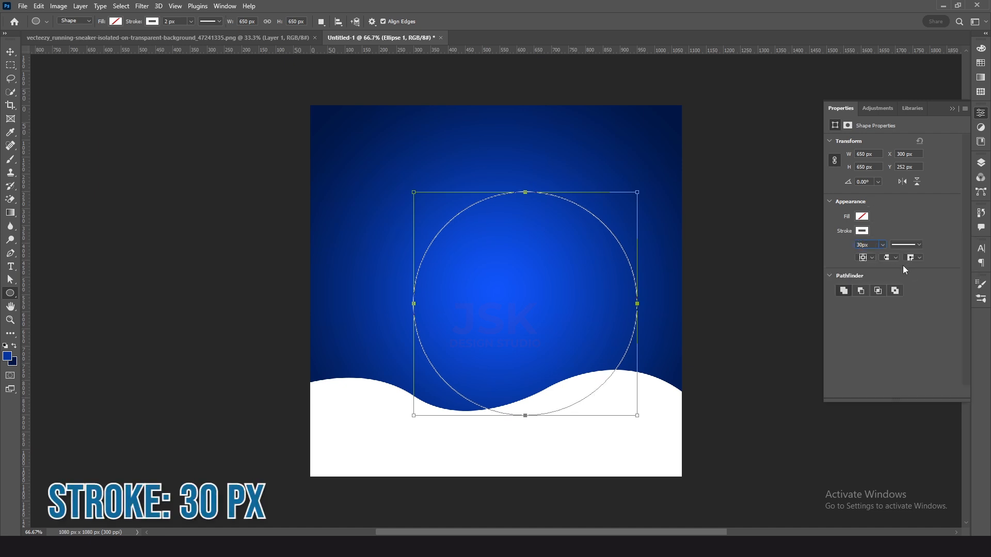
text(30)
key(Tab)
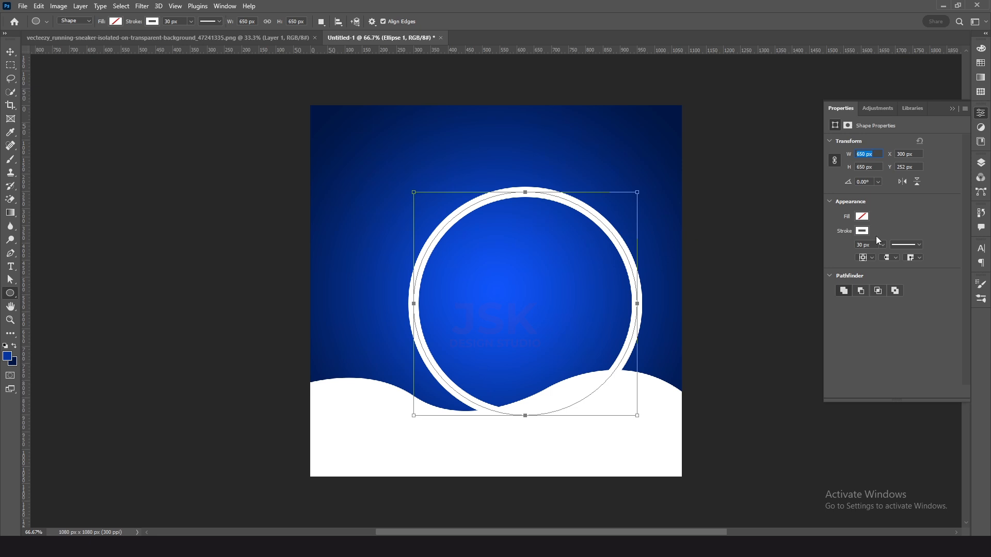
- Fill the circle with the recently used medium blue sampled from the gradient
click(861, 216)
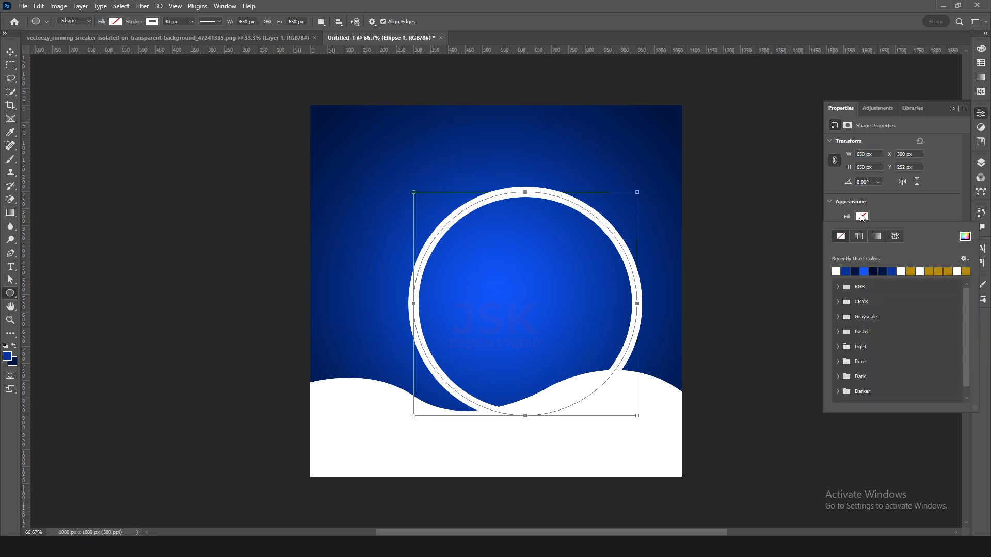
click(849, 269)
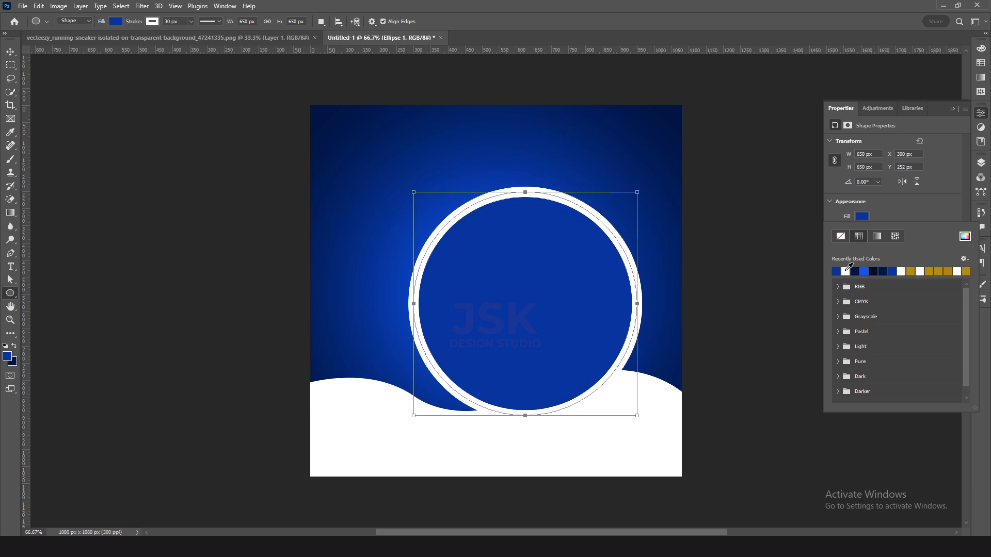
click(912, 201)
- Centre the circle horizontally and vertically on the canvas and clear the canvas selection
click(11, 52)
key(ctrl)
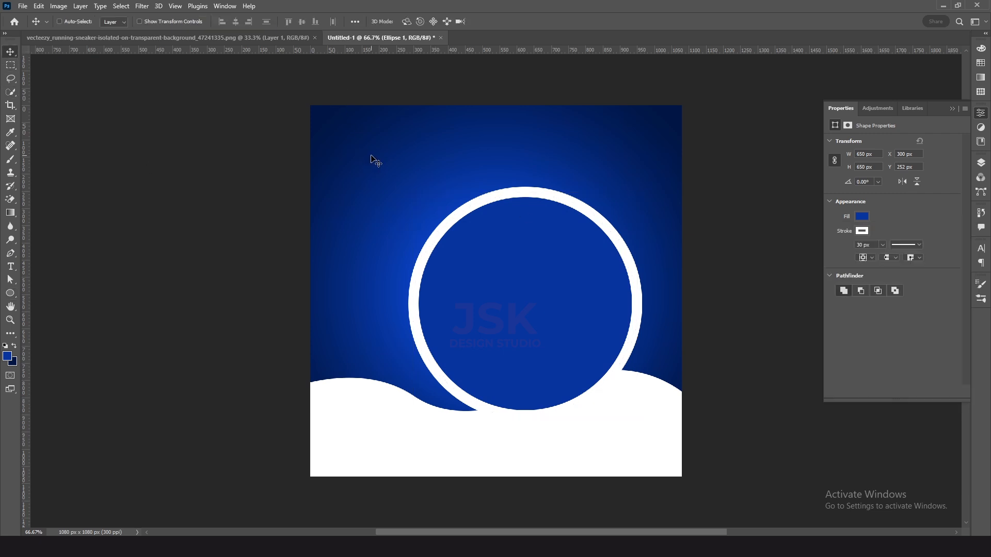
key(ctrl+a)
click(235, 21)
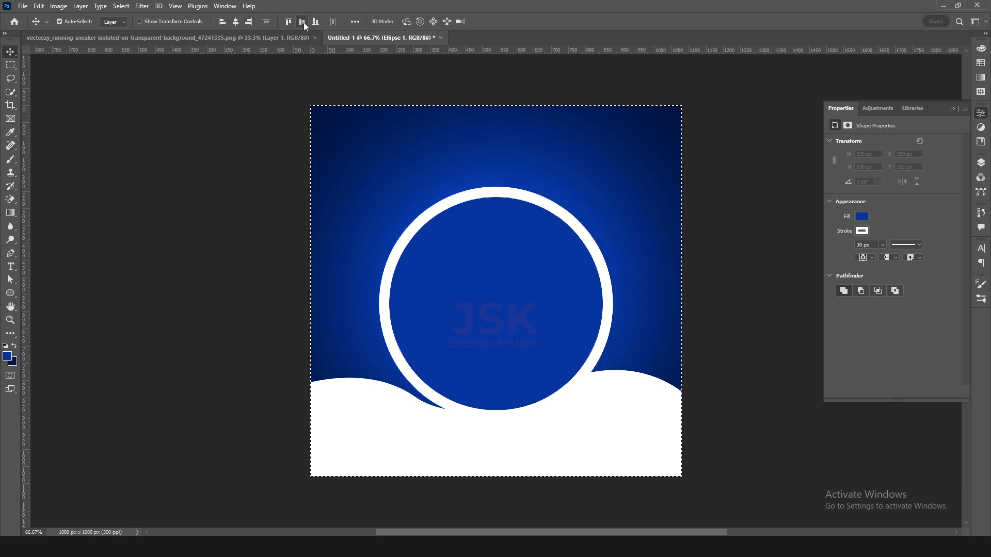
click(302, 22)
key(ctrl+d)
- Move the circle straight down until its centre is at Y 585 px, and display the layer list
key(ctrl+t)
drag(581, 221, 582, 236)
key(Return)
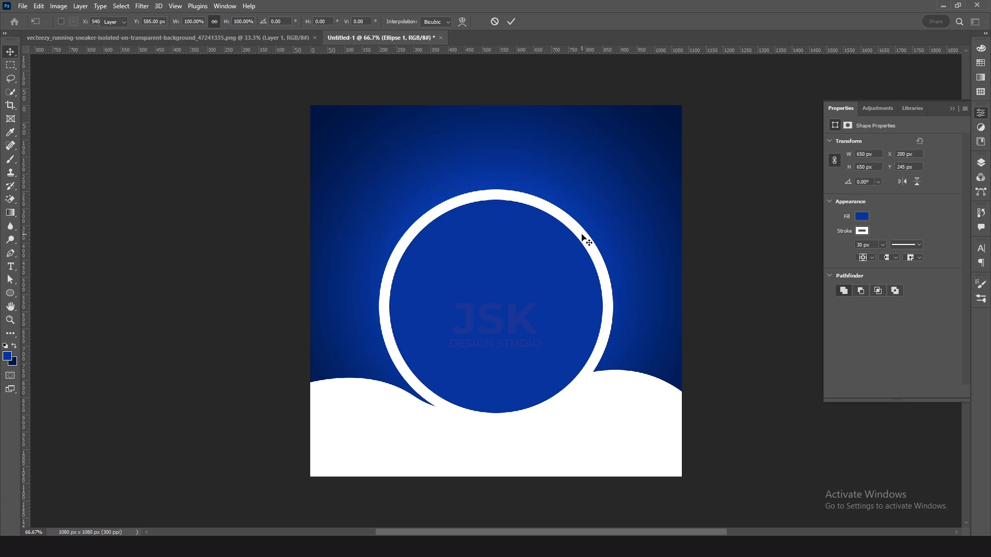
click(980, 163)
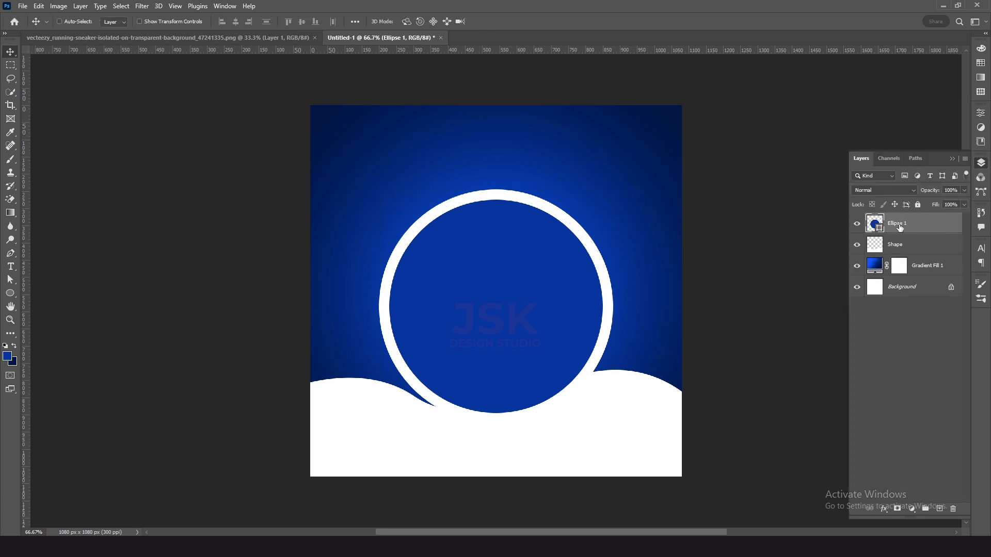
- Duplicate the circle, remove the duplicate's fill and set its white stroke to 5 px
key(ctrl+j)
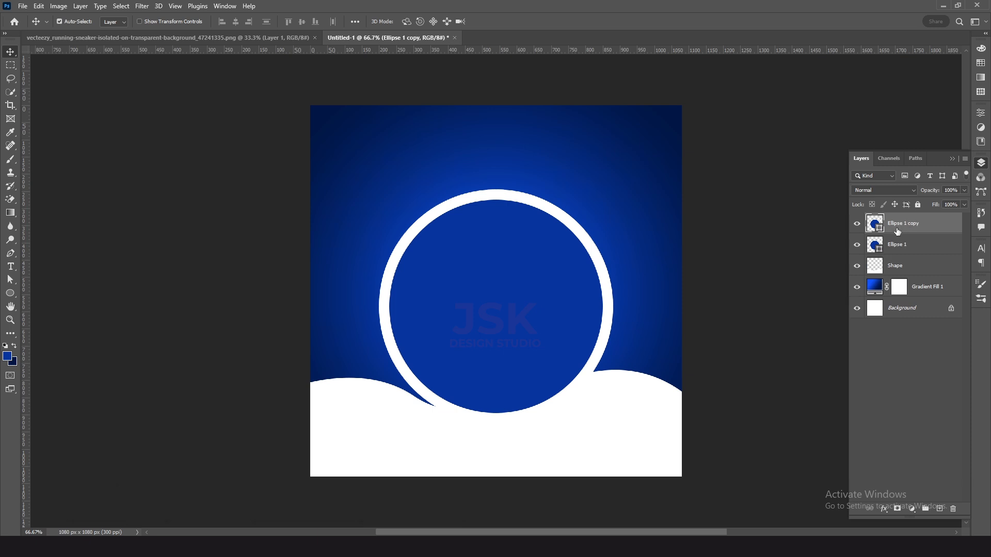
click(980, 112)
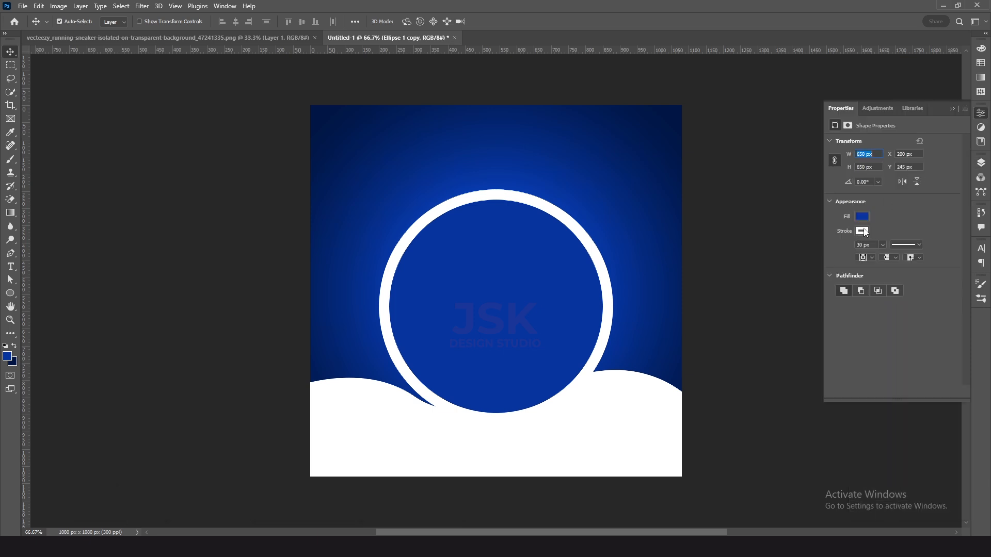
click(863, 217)
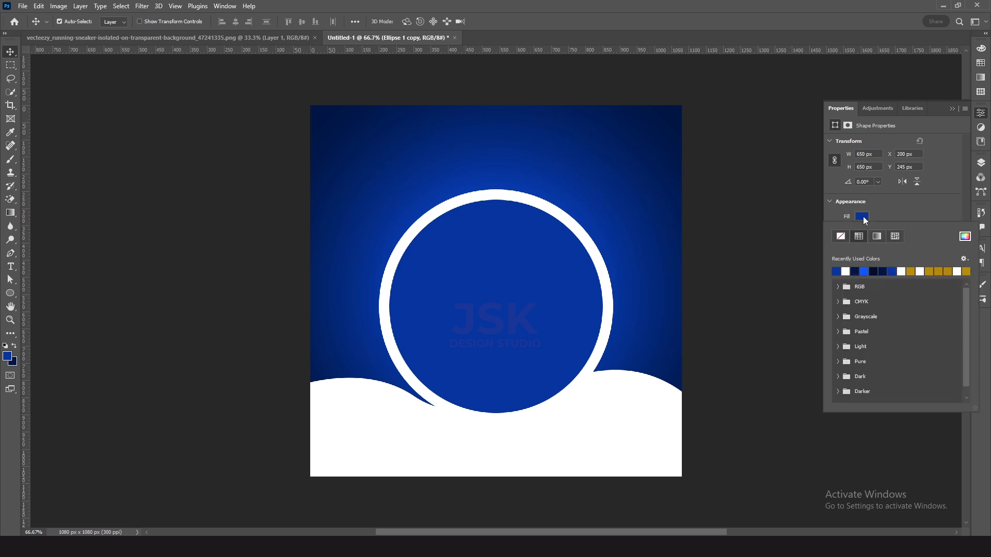
click(839, 236)
click(901, 215)
click(861, 232)
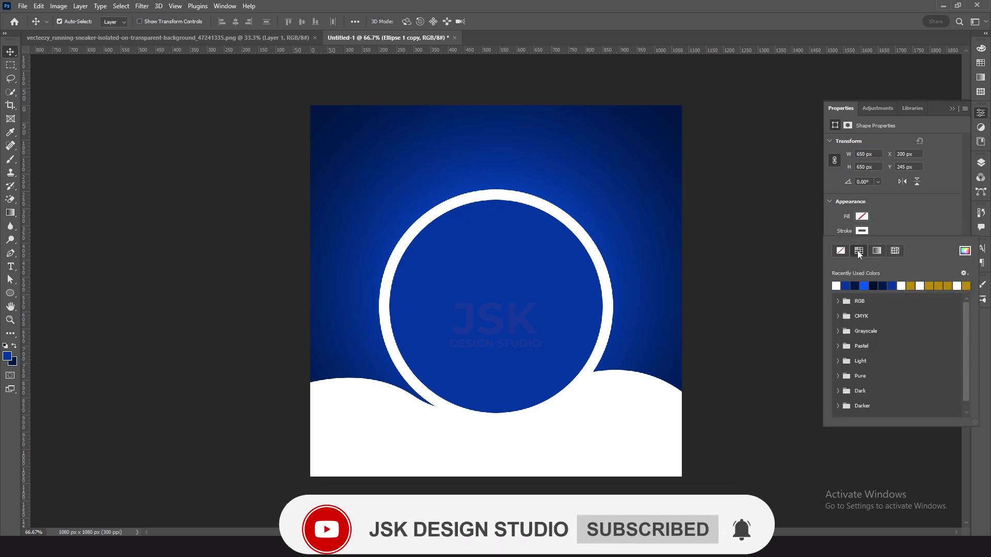
click(860, 233)
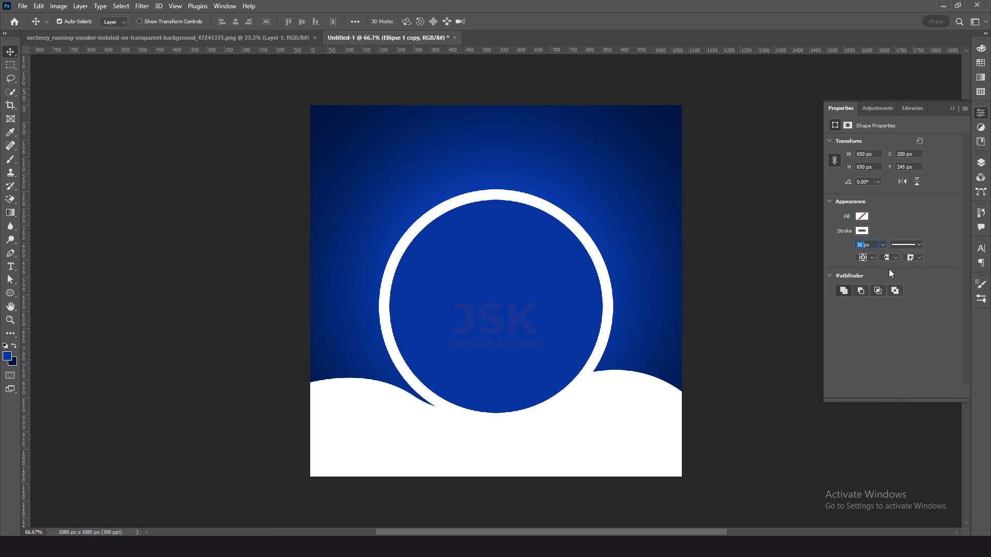
key(Return)
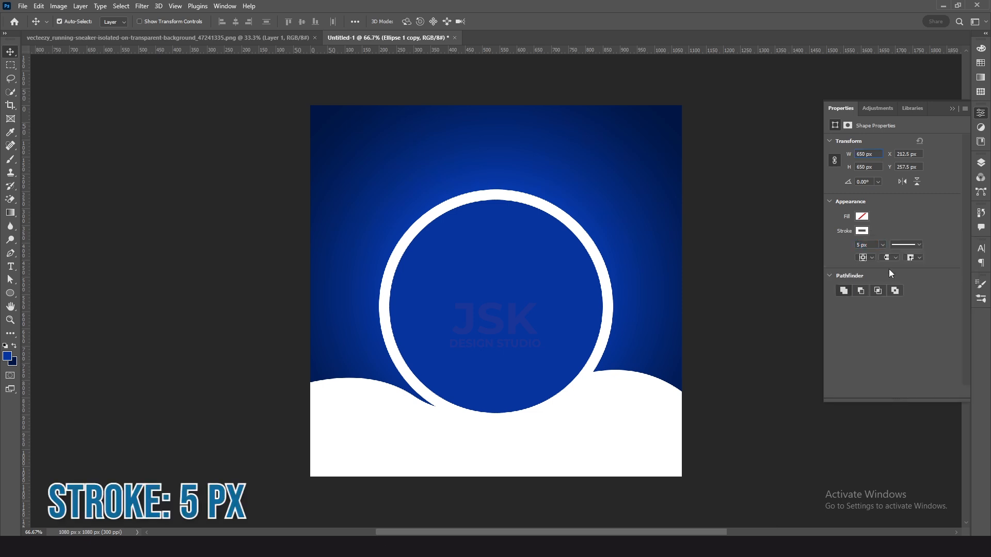
- Scale the thin-stroked circle copy down around its centre so it forms a ring inside the thick white border
click(983, 163)
click(983, 164)
key(ctrl+t)
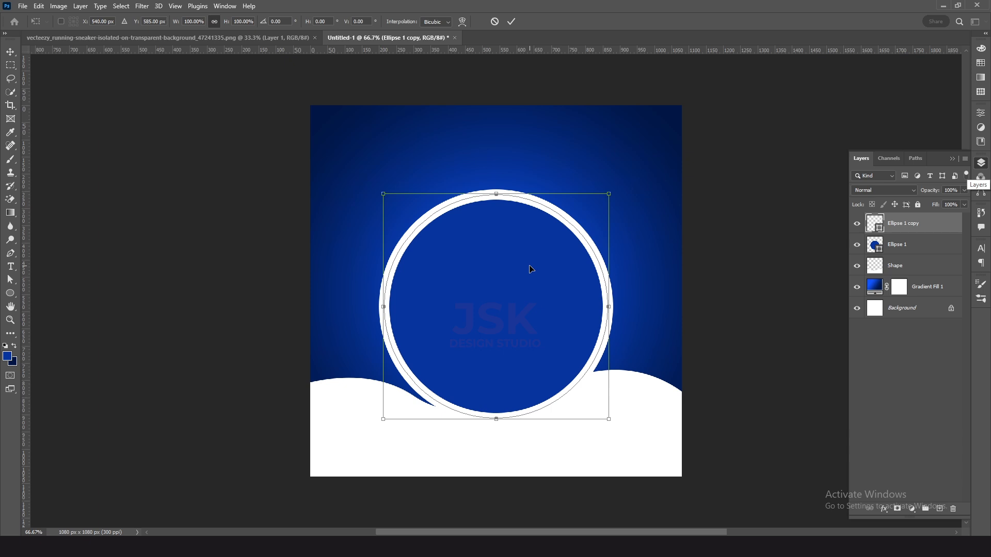
drag(608, 193, 590, 213)
key(Return)
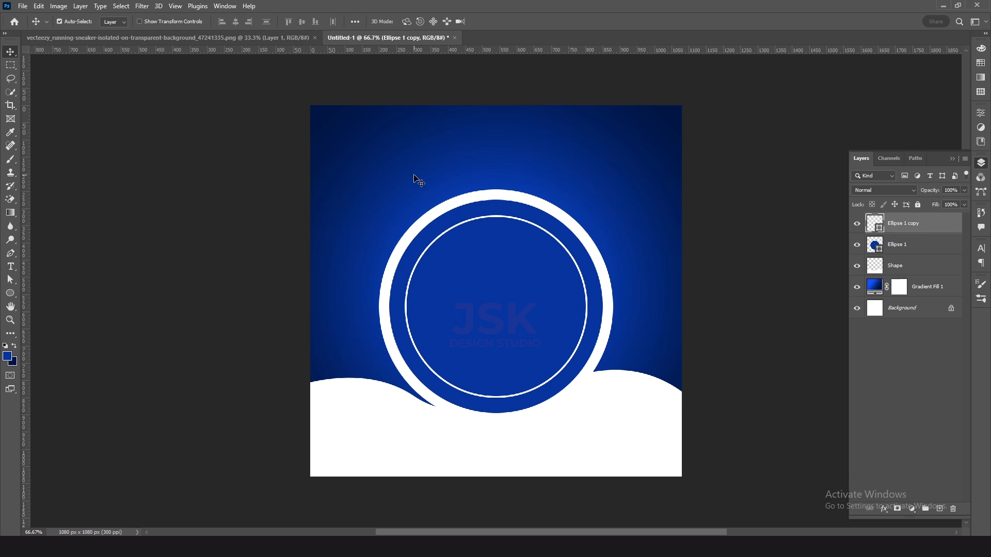
- Bring the red sneaker from its PNG document into the post, scale it to 45% and rotate it about 6°
click(230, 39)
mouse_move(526, 279)
mouse_down()
mouse_move(435, 225)
mouse_move(407, 45)
mouse_move(392, 44)
mouse_move(527, 287)
mouse_up()
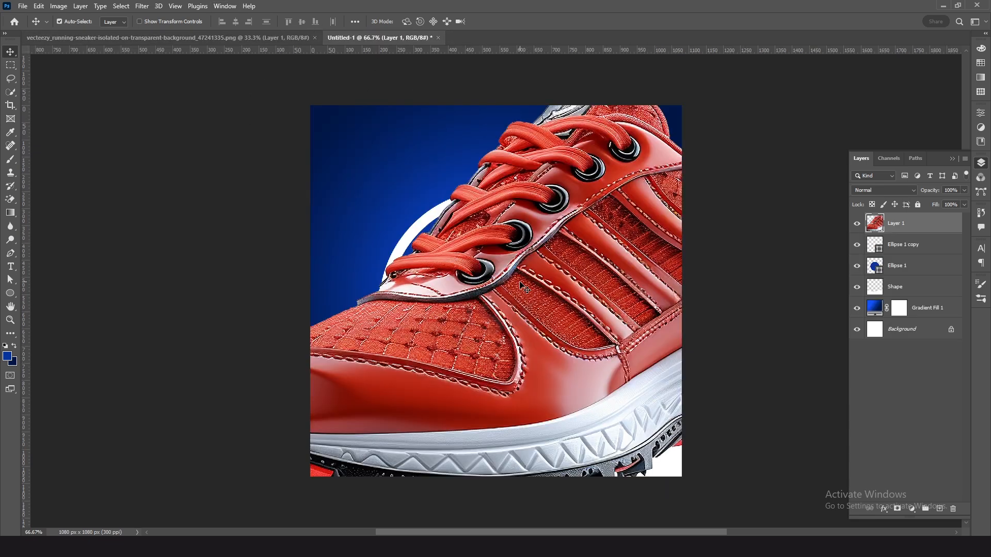
key(ctrl+t)
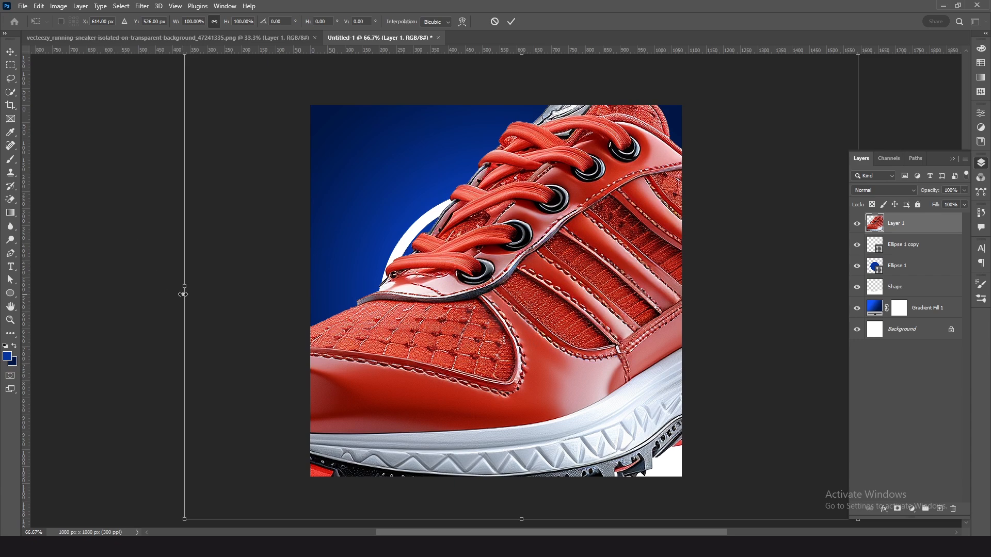
drag(182, 286, 356, 278)
drag(670, 420, 655, 436)
- Flip the sneaker horizontally, scale it to about 43% and centre it at about X 540, Y 540 px over the circle
right_click(557, 262)
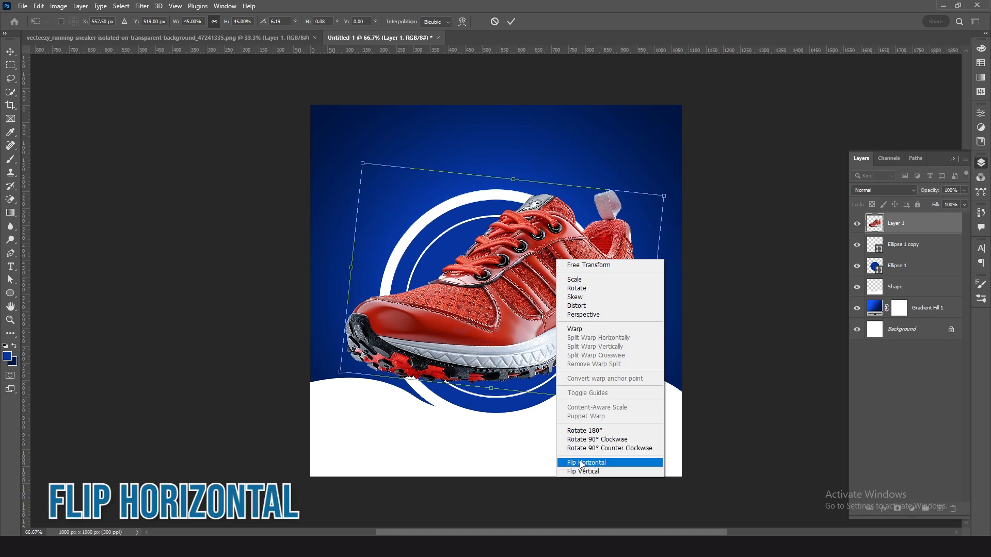
click(612, 463)
mouse_move(539, 309)
mouse_down()
mouse_move(536, 319)
mouse_move(530, 313)
mouse_up()
drag(635, 169, 628, 176)
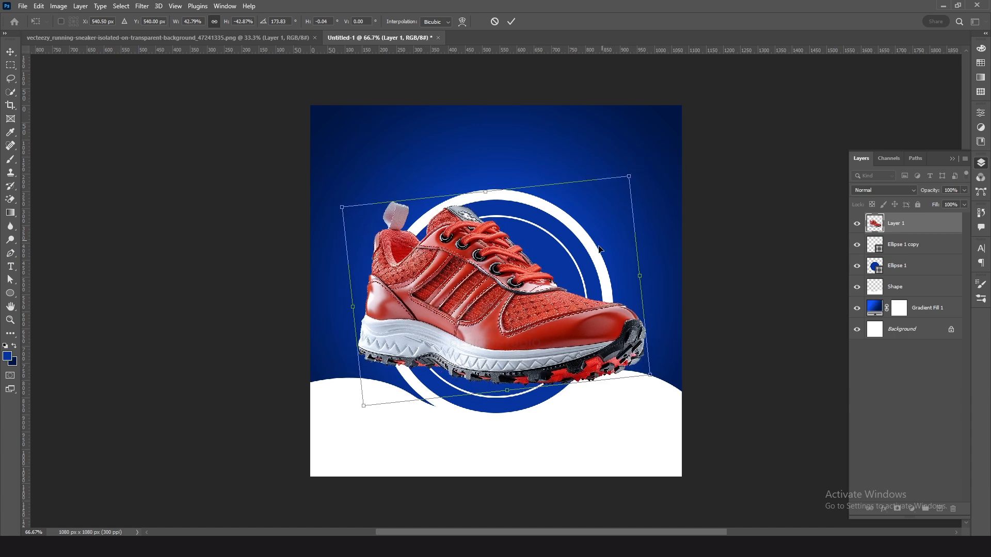
key(Return)
- Move the white wave shape straight down until its centre is at Y 972.5 px
click(645, 433)
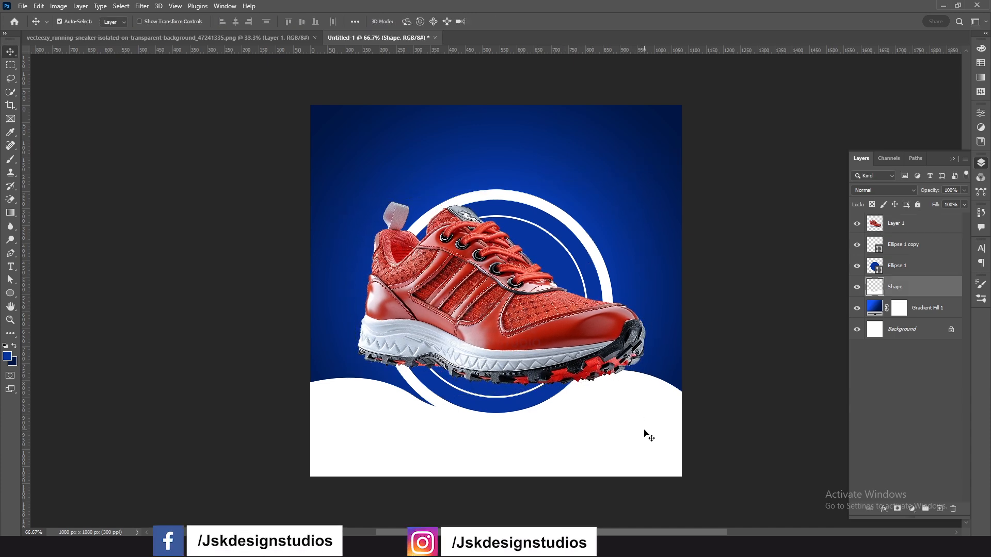
key(ctrl+t)
drag(649, 425, 649, 439)
drag(648, 439, 648, 439)
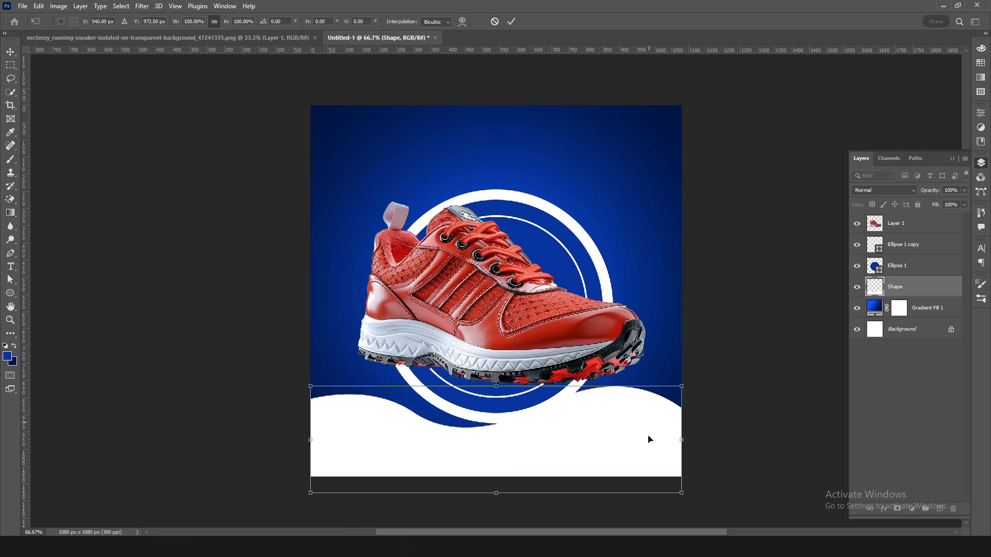
key(Return)
- Move both circles together straight down a little, and nudge the sneaker slightly down as well
click(892, 266)
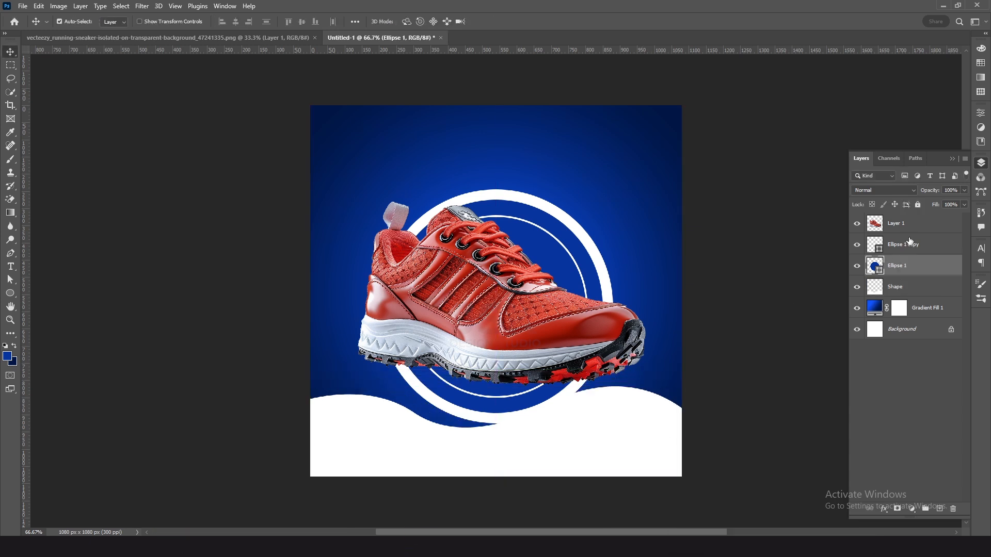
shift+click(909, 244)
key(ctrl+t)
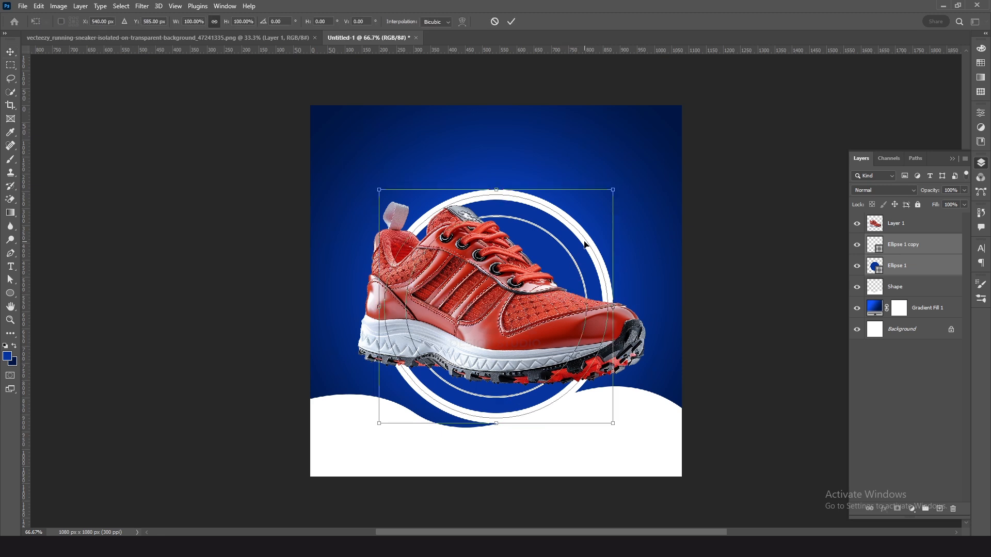
drag(588, 242, 589, 252)
key(Return)
click(567, 354)
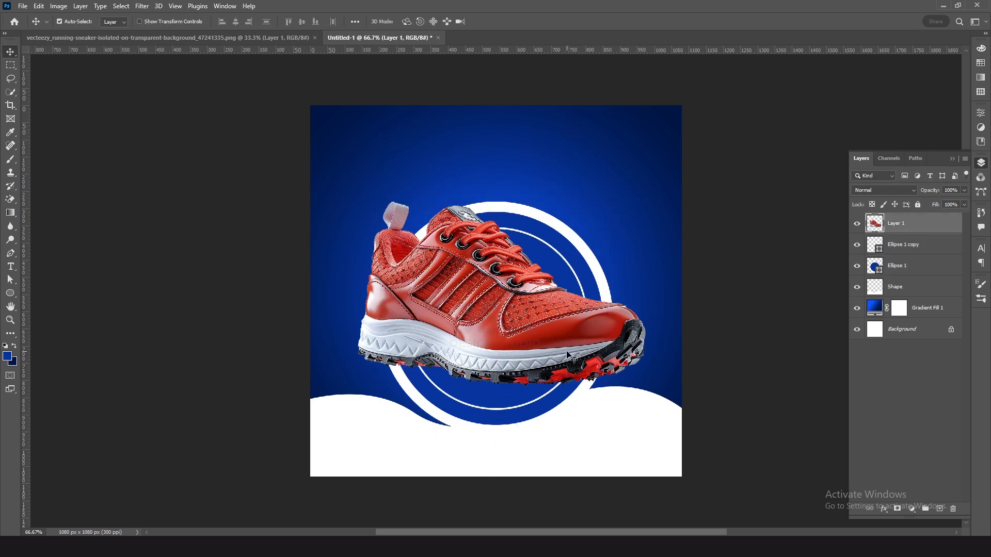
drag(567, 353, 567, 360)
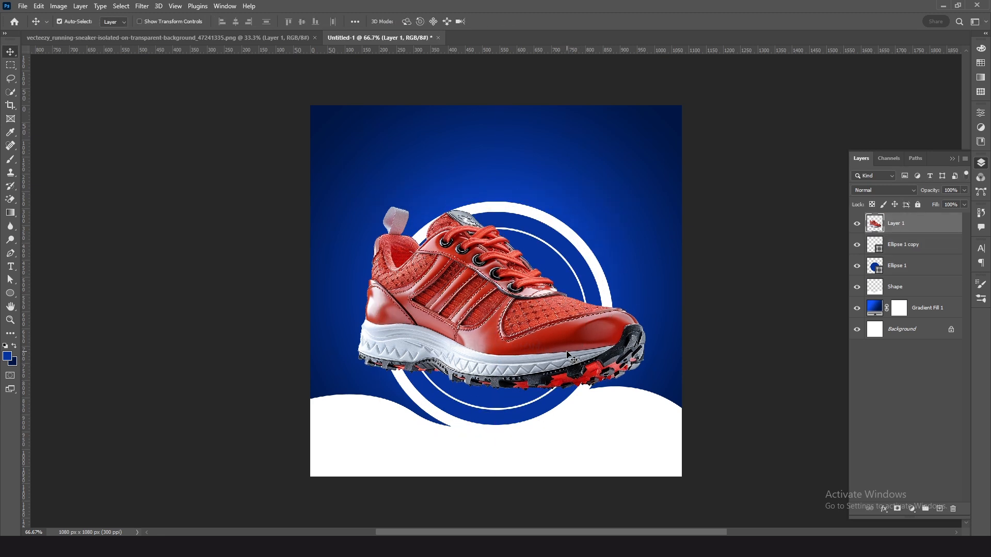
- Give the sneaker a Multiply drop shadow with 50% opacity, 90° angle, 20 px distance, 0% spread and 30 px size, and compare it on and off
click(884, 509)
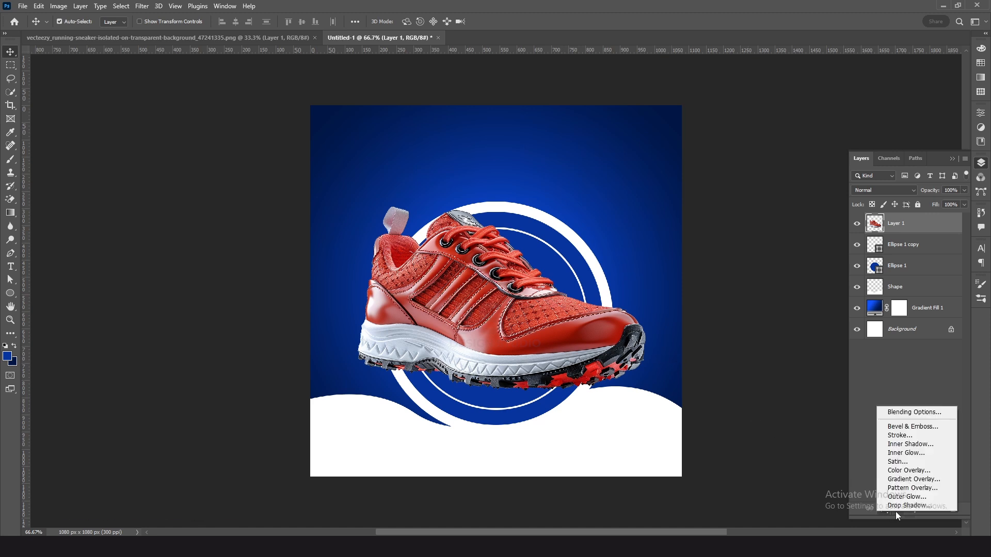
click(908, 505)
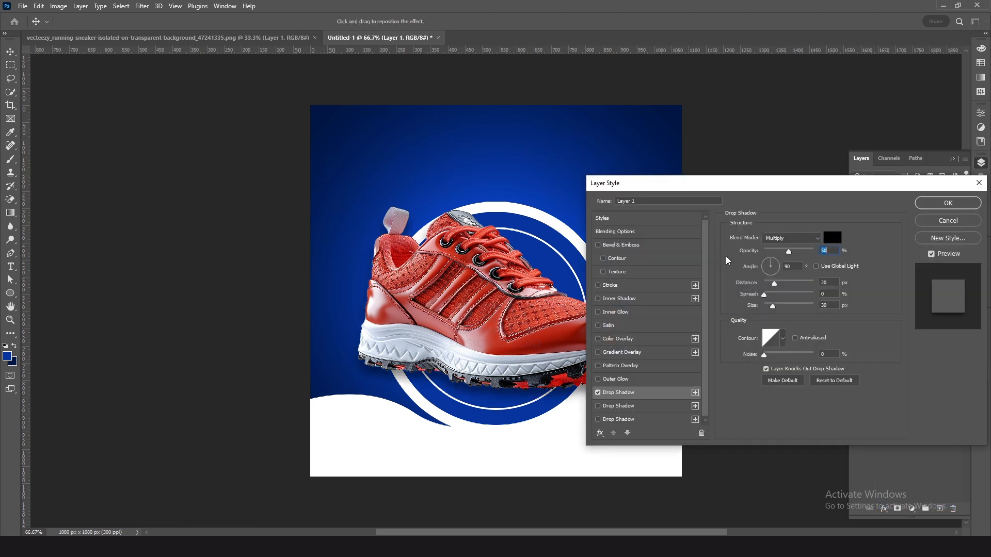
click(781, 238)
click(773, 253)
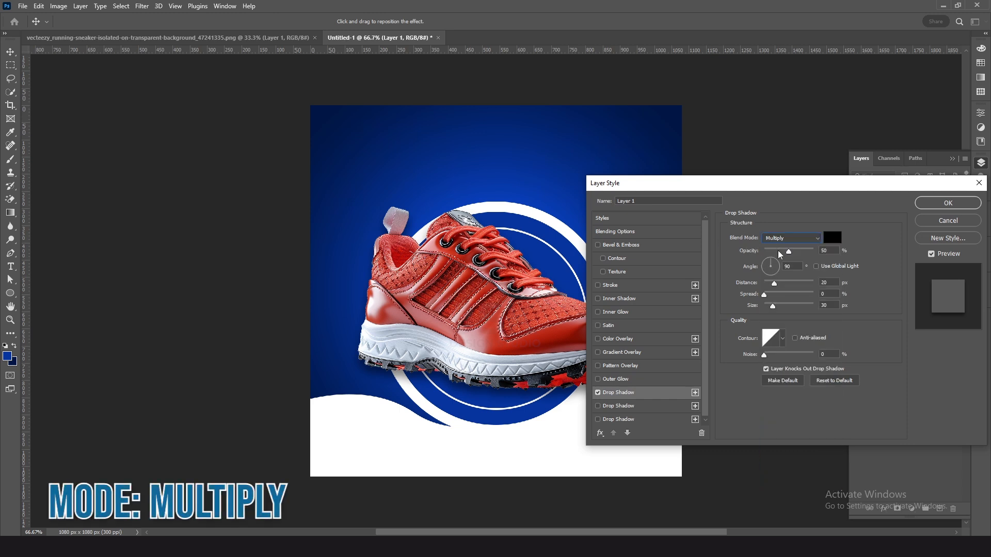
click(829, 251)
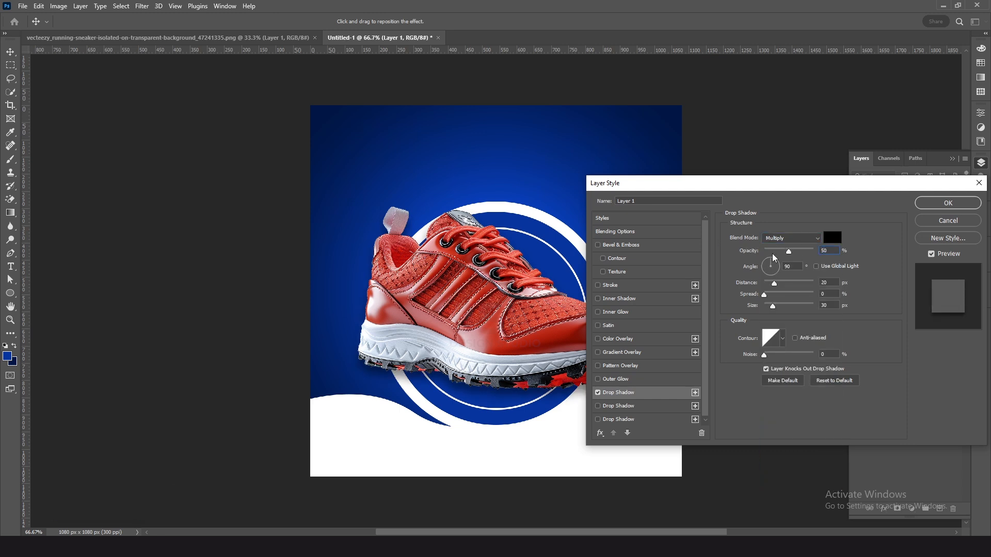
click(814, 282)
click(823, 294)
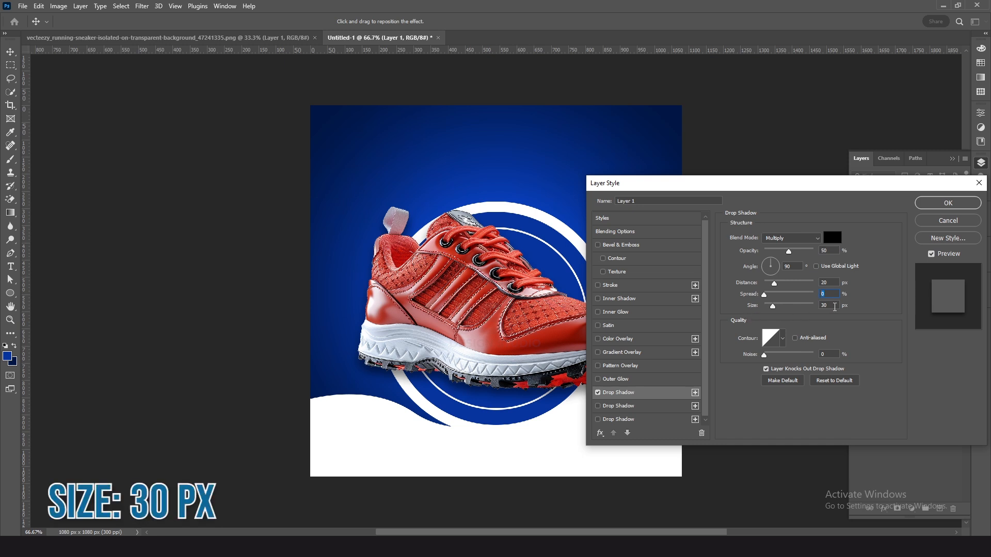
click(951, 205)
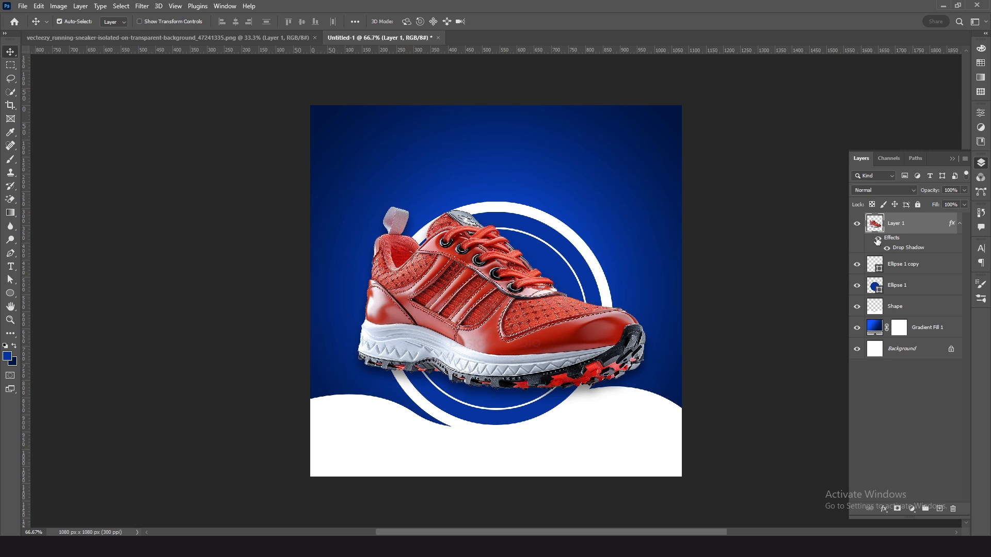
click(878, 239)
click(878, 240)
- Add the horizontal text LOGO HERE on two lines in the upper-left area of the canvas
key(t)
right_click(11, 267)
click(49, 267)
click(360, 164)
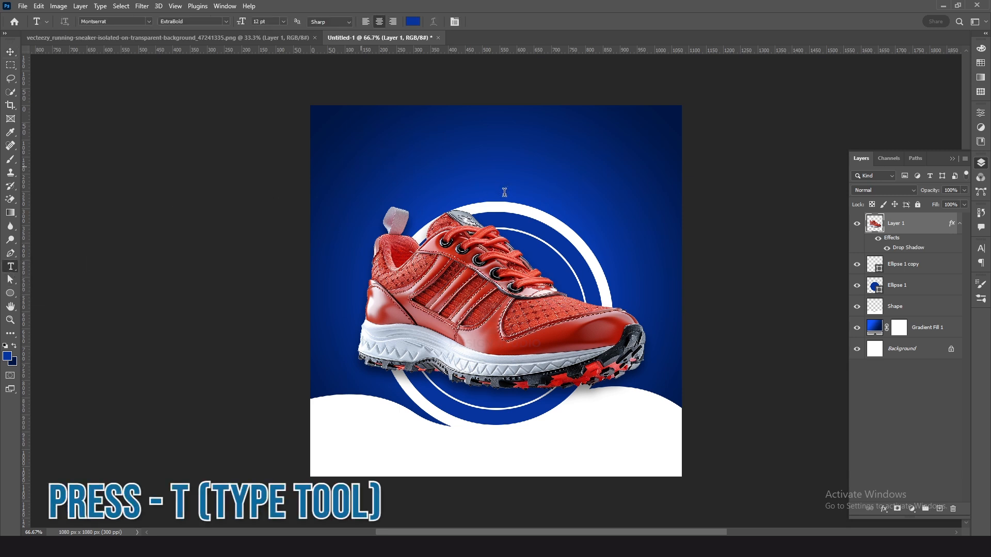
text(LOGO)
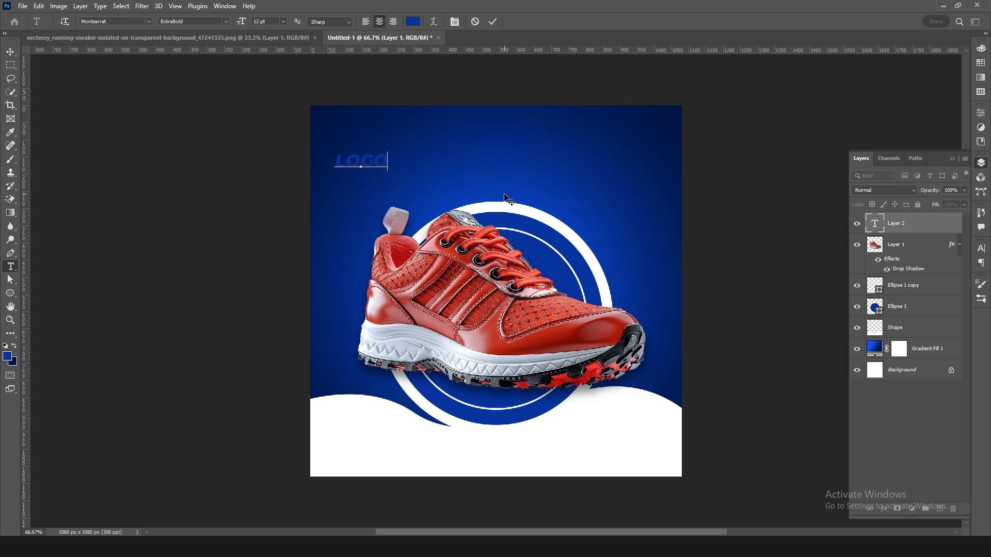
key(Return)
text(HWERE)
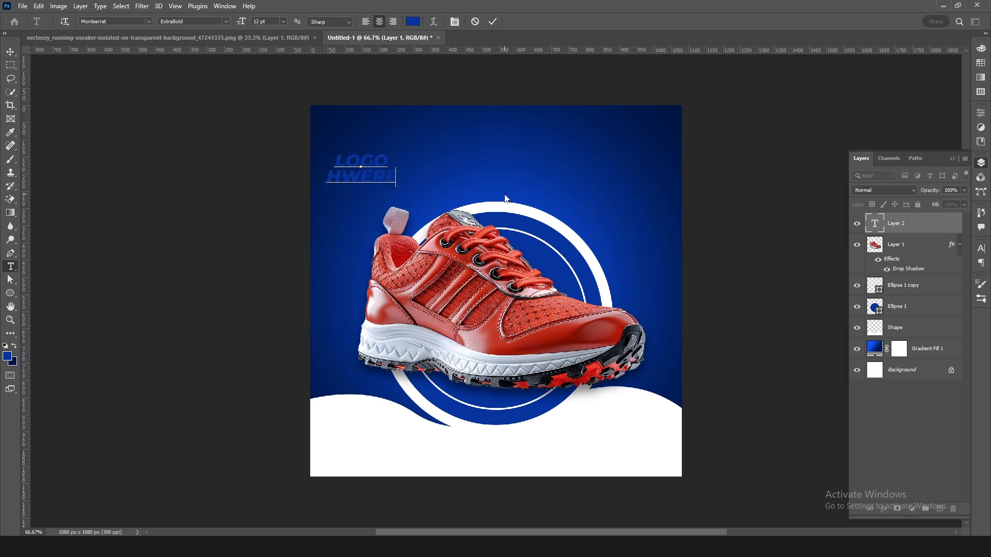
key(shift+Home)
text(HERE)
- Change the colour of the whole LOGO HERE text to white
key(ctrl+a)
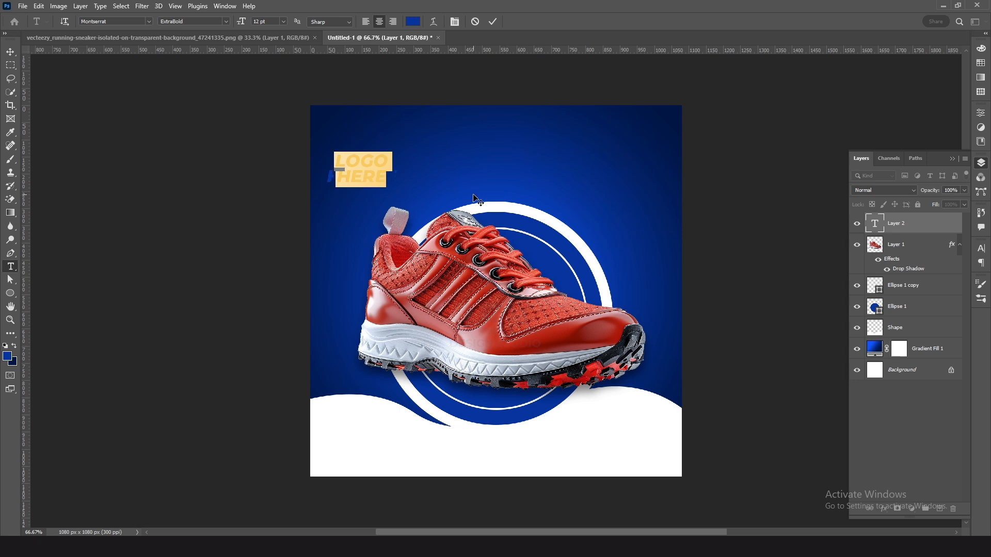
click(412, 21)
drag(656, 212, 633, 172)
key(Return)
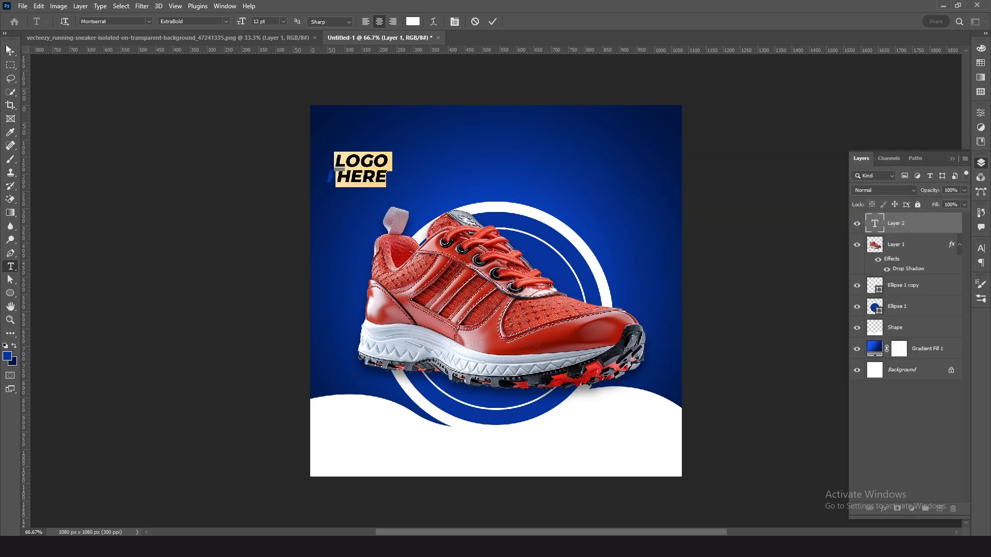
key(ctrl+Return)
- Scale the LOGO HERE text down to about 5.58 pt and place it near the canvas's upper-left corner
key(ctrl+t)
drag(390, 151, 345, 128)
key(Return)
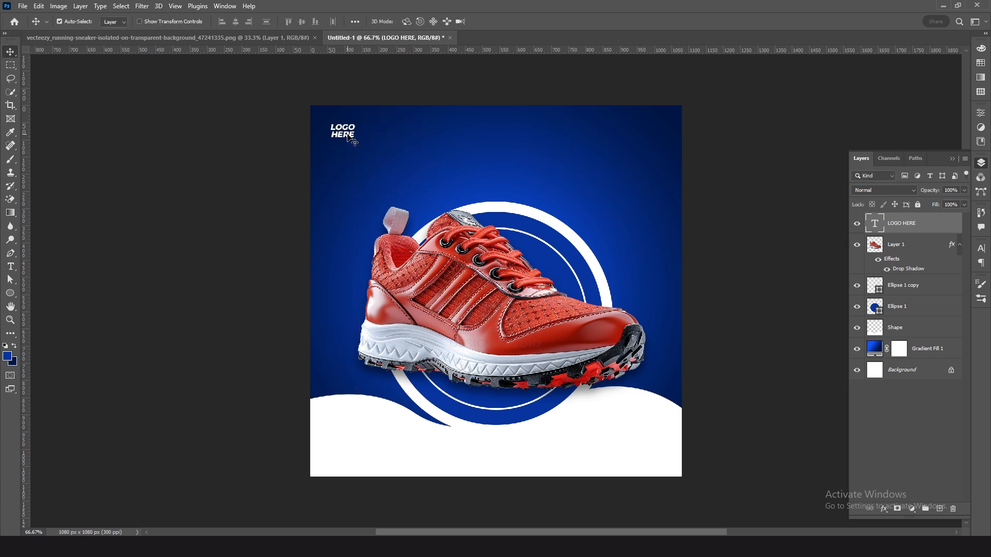
- Duplicate the LOGO HERE text straight below the original and replace the copy's wording with SAVE
drag(348, 137, 350, 197)
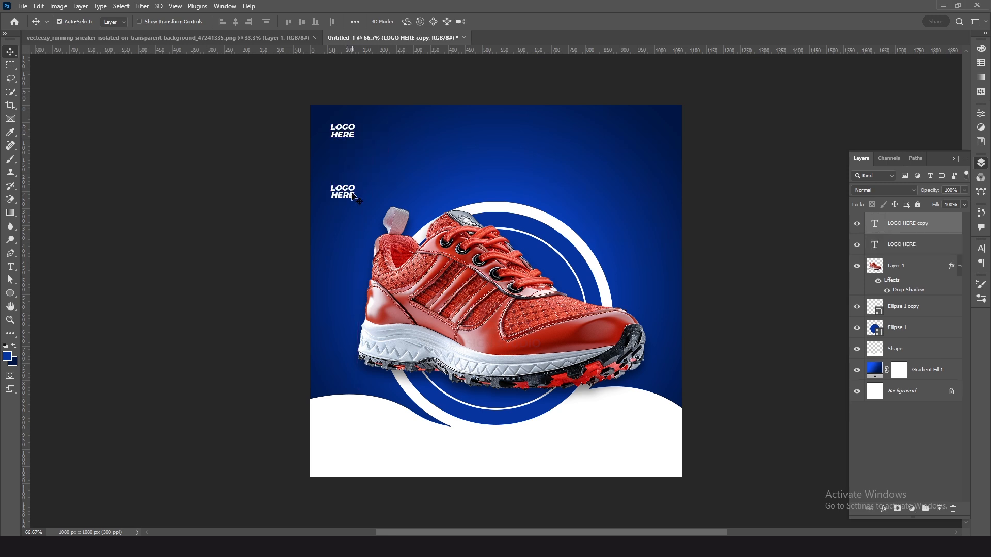
key(t)
click(342, 191)
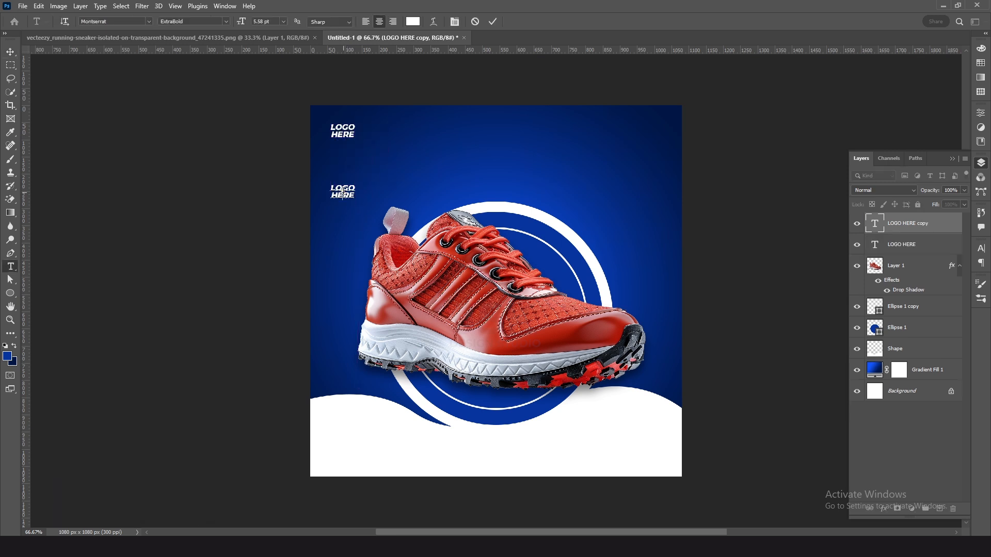
key(ctrl+a)
text(SAVE)
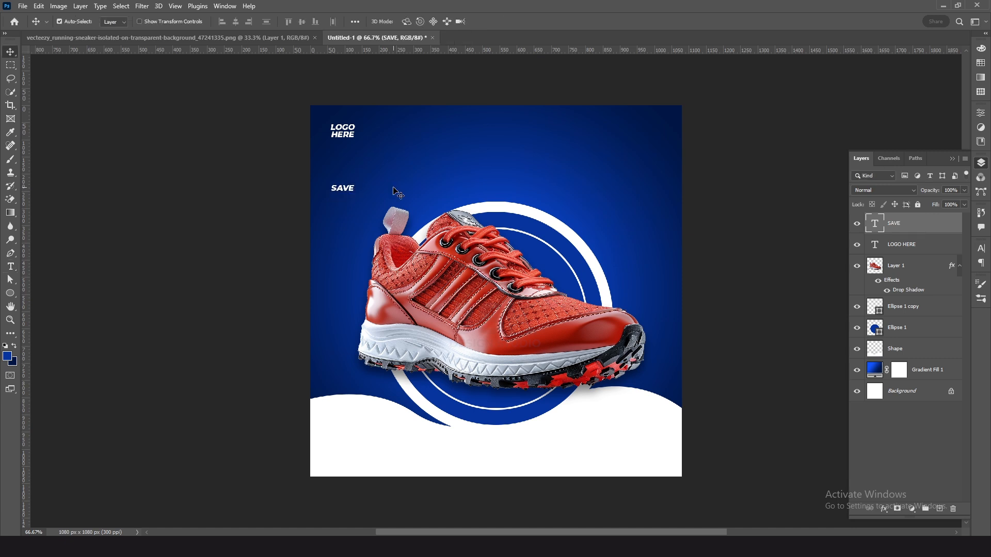
- Set the font size of the SAVE text to 12 pt
key(ctrl+a)
click(259, 22)
text(12)
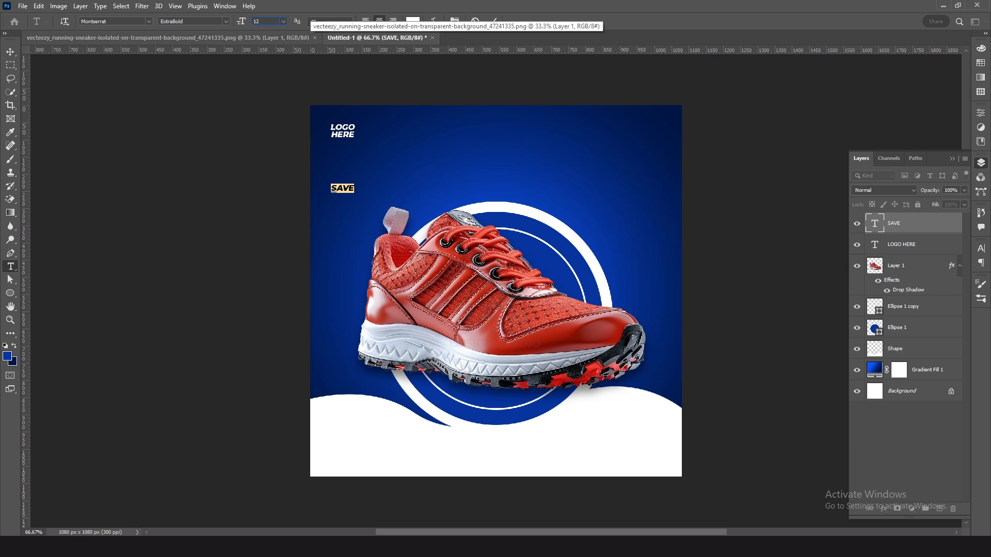
key(Return)
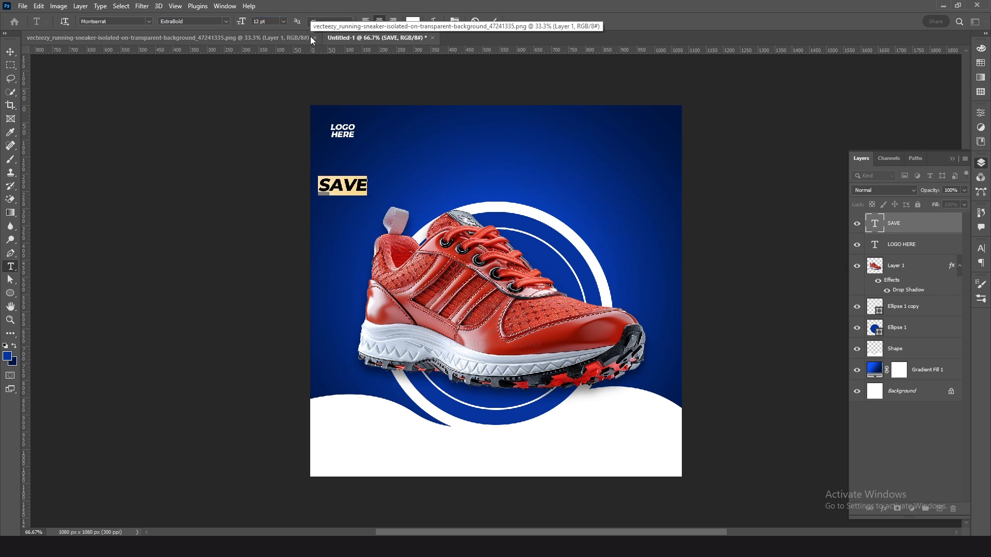
- Duplicate the SAVE text directly above the original and replace the copy's wording with 20
click(10, 51)
drag(351, 199, 347, 219)
double_click(346, 215)
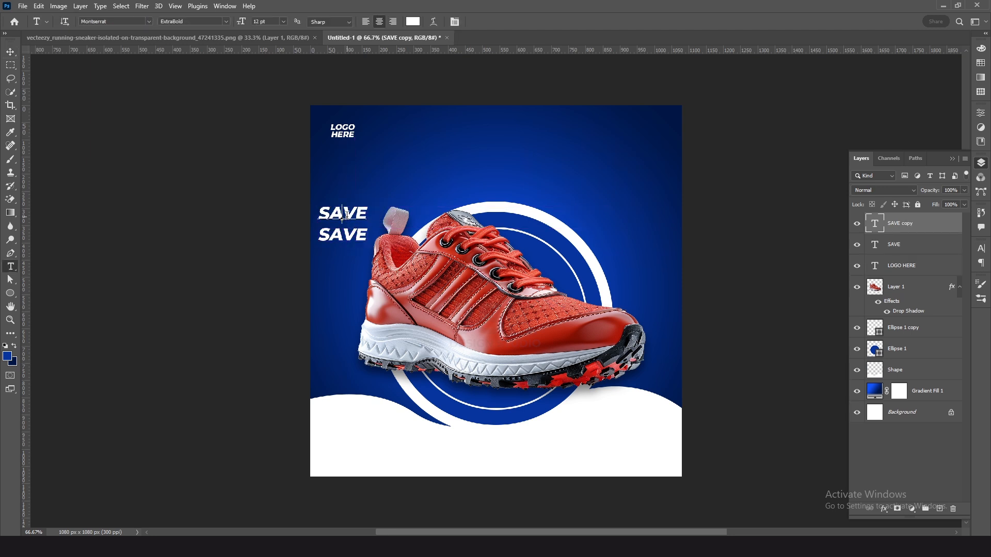
double_click(342, 212)
text(10)
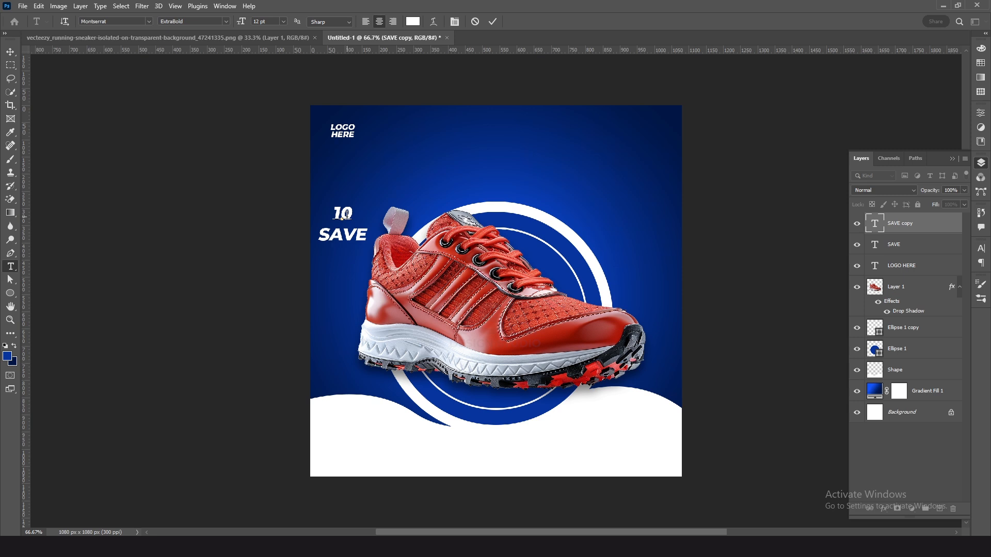
double_click(344, 215)
text(20)
- Set the font size of the 20 text to 22 pt
key(ctrl+a)
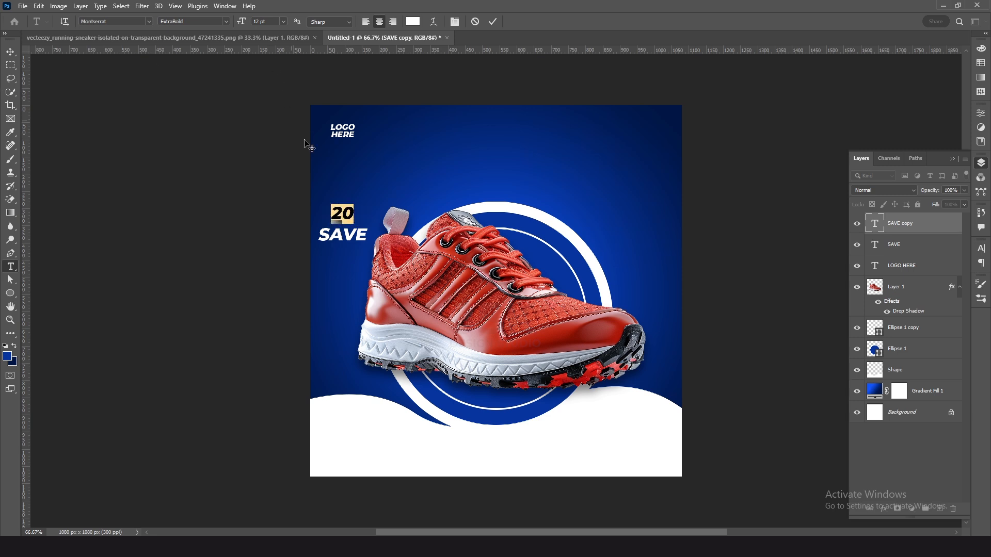
double_click(259, 21)
text(22)
key(Return)
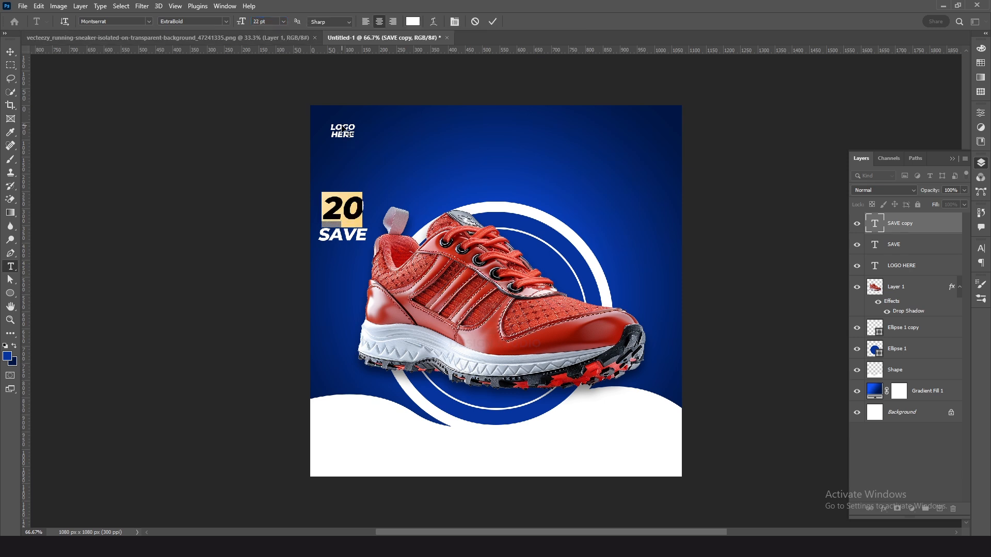
click(10, 52)
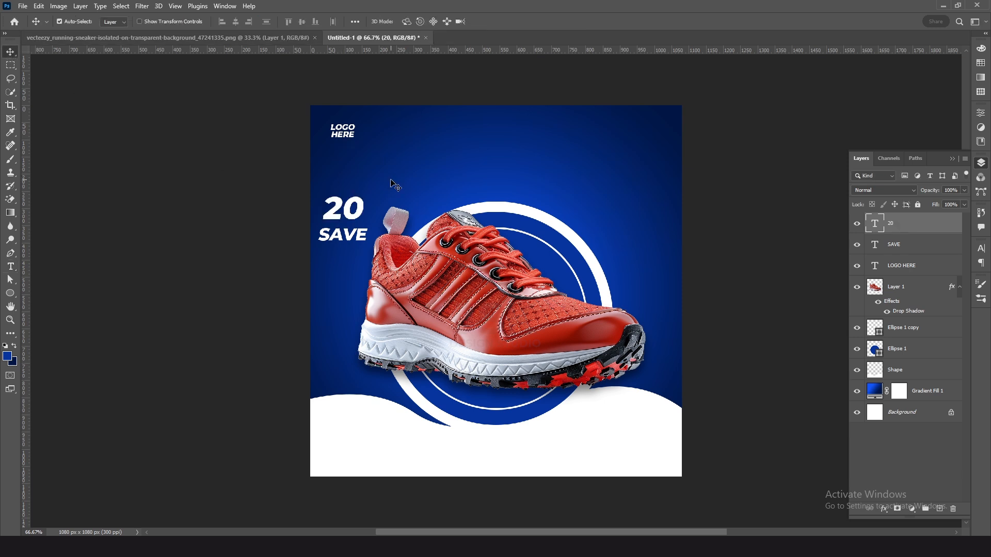
- Nudge the 20 text down and left so it sits just above SAVE with their left edges aligned
key(Down)
key(Down)
key(Down)
key(Down)
key(Down)
key(Down)
key(Down)
key(Down)
key(Down)
key(Down)
key(Down)
key(Down)
key(Left)
key(Left)
key(Left)
key(Left)
key(Left)
key(Left)
key(Left)
key(Left)
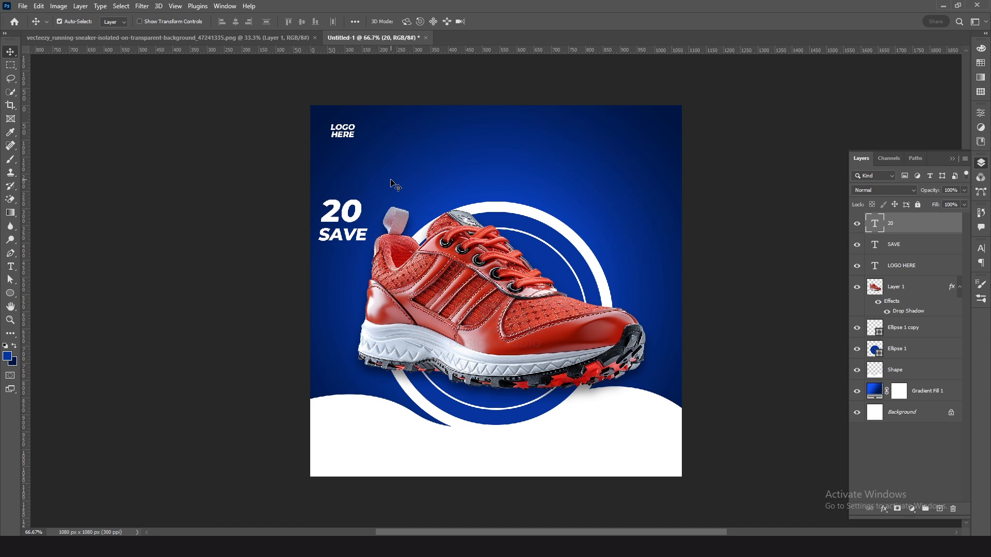
key(Down)
key(Left)
key(Left)
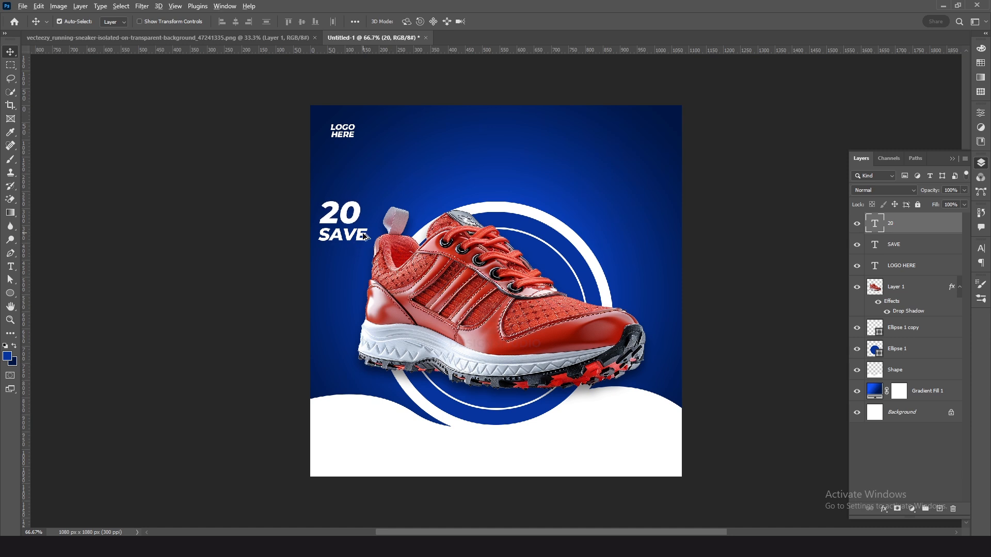
- Duplicate the SAVE text up and to the right and replace the copy's wording with %
drag(368, 225, 399, 171)
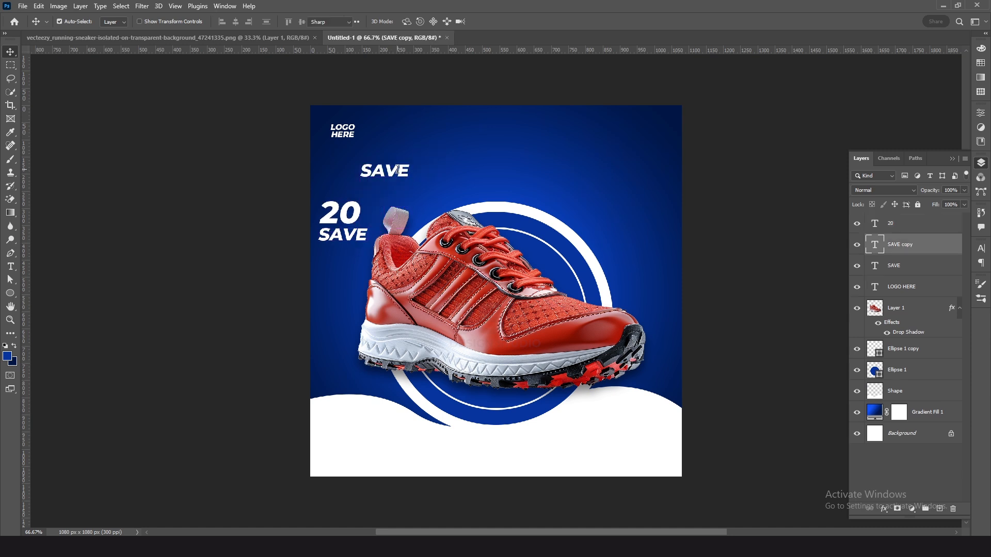
double_click(401, 173)
text(%)
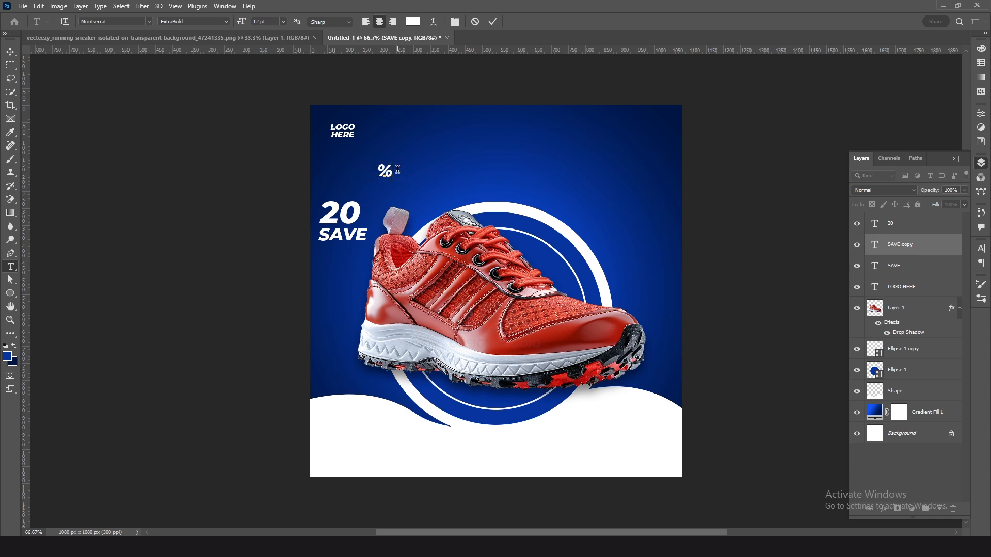
key(ctrl+Return)
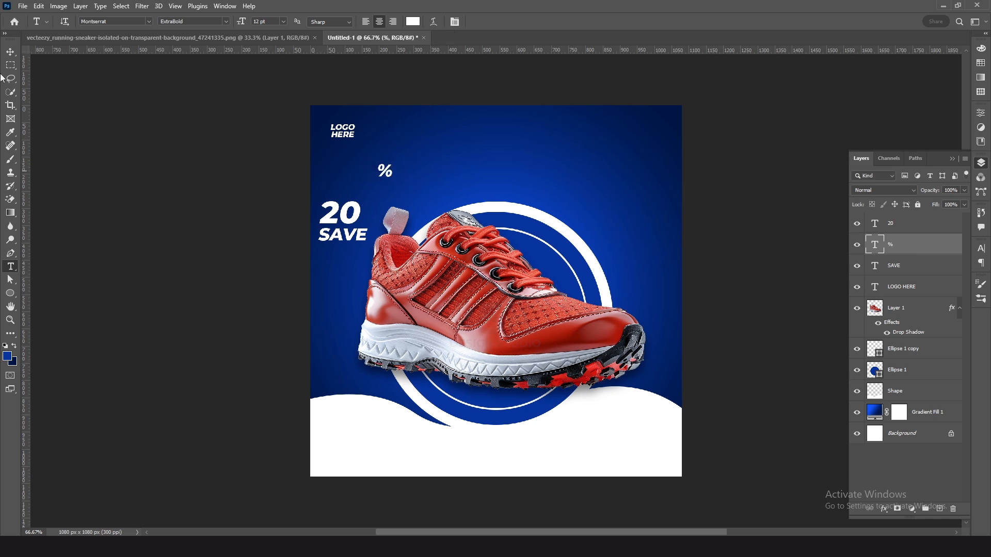
- Place the % sign immediately to the right of the 20 text, level with the base of its digits
click(11, 51)
drag(393, 166, 378, 208)
key(shift+Down)
key(Down)
key(Down)
key(Left)
key(Left)
key(Left)
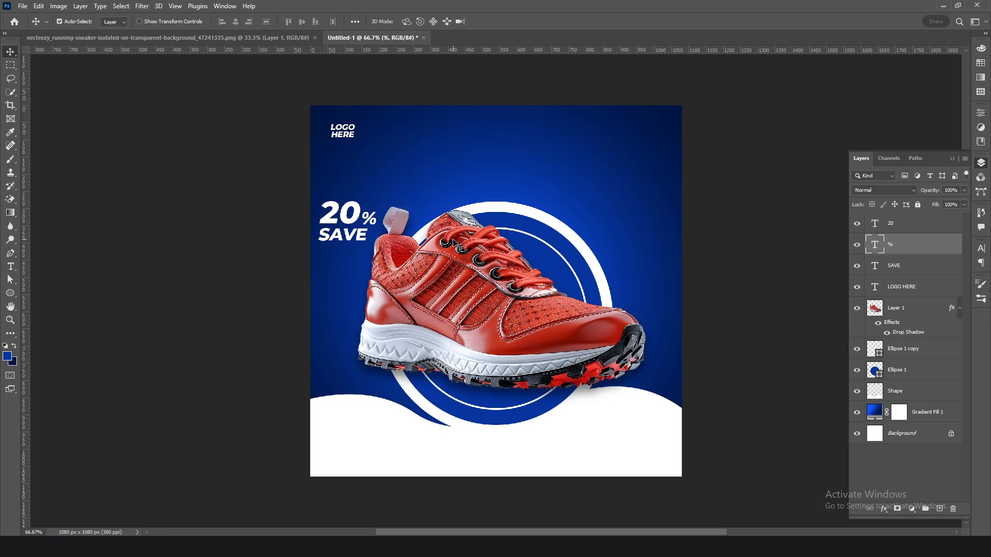
- Enlarge the SAVE text to span the width of the 20% line and nudge it slightly down
click(363, 238)
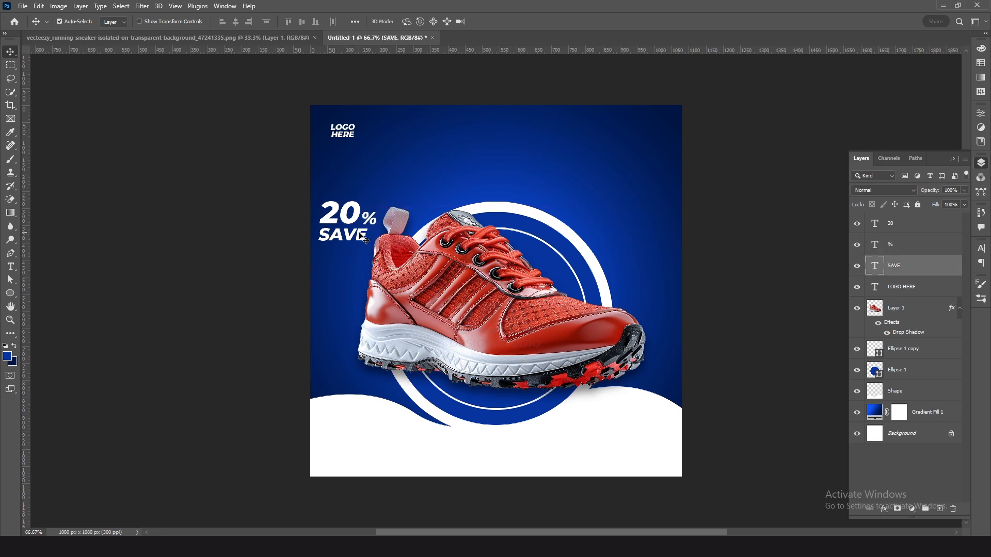
key(ctrl+t)
mouse_move(367, 223)
mouse_down()
mouse_move(382, 216)
mouse_move(375, 223)
mouse_up()
key(Return)
key(Down)
key(Down)
key(Down)
key(Down)
key(Down)
key(Down)
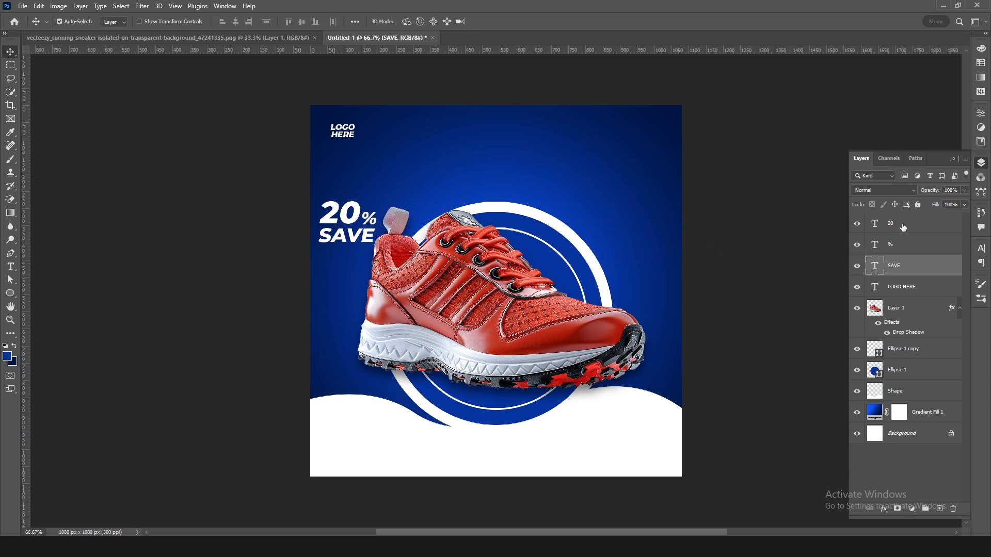
- Group the 20, % and SAVE text layers and name the group Offer
shift+click(888, 255)
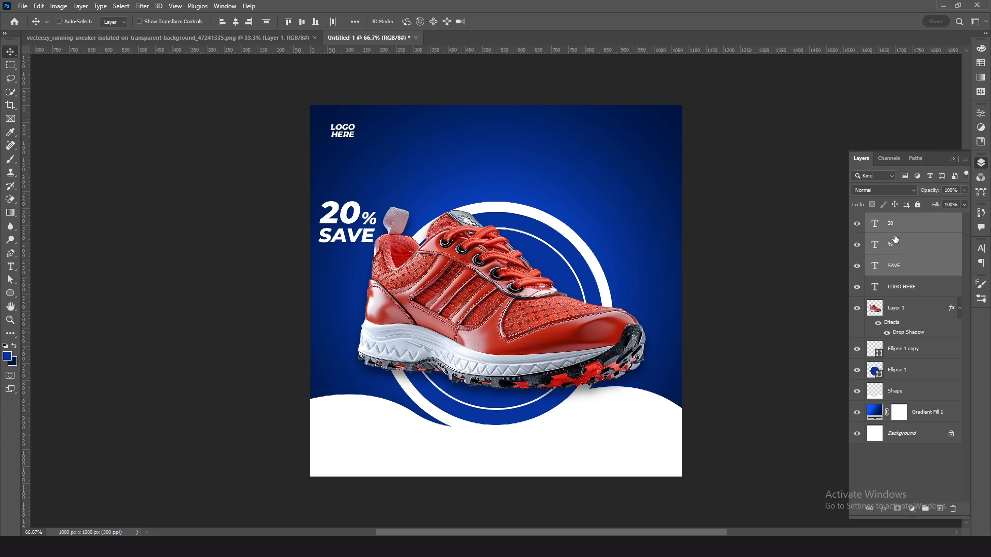
key(ctrl+g)
double_click(896, 219)
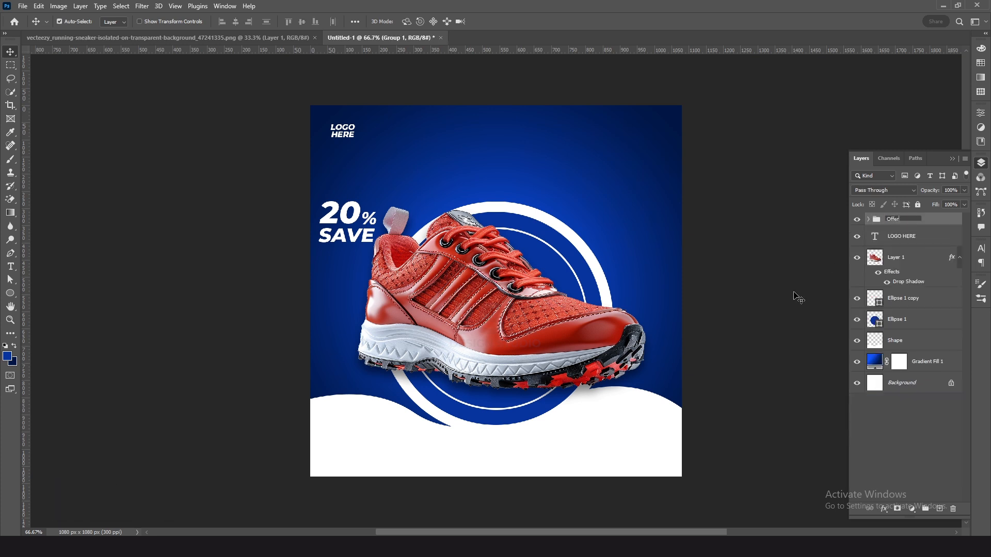
key(Return)
- Move the Offer group to the canvas's right side above the sneaker's toe and scale it down slightly
key(ctrl+t)
drag(371, 217, 661, 224)
key(Return)
key(ctrl+t)
drag(666, 206, 661, 211)
key(Return)
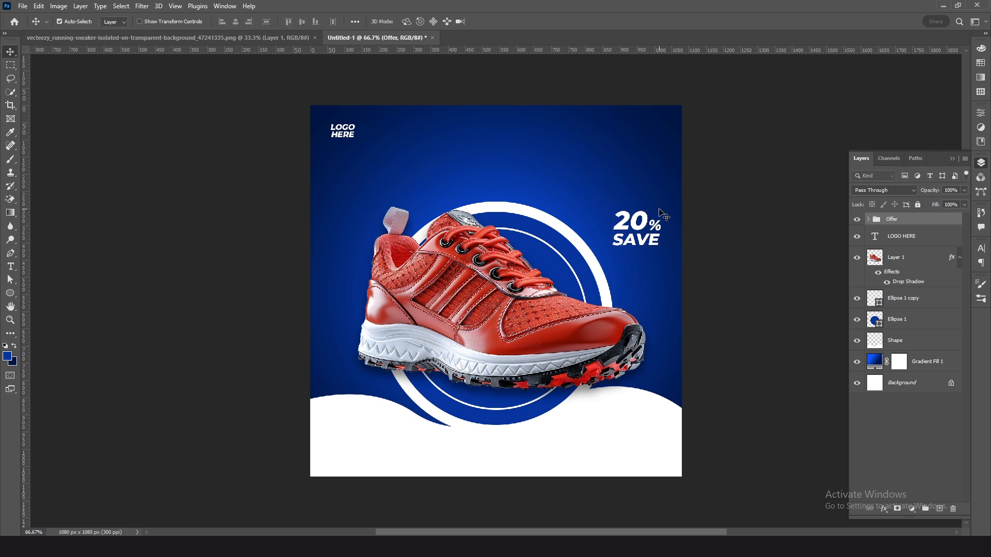
- Draw a thin, closed curved path with the Pen tool below the SAVE text and convert it to a selection
click(869, 220)
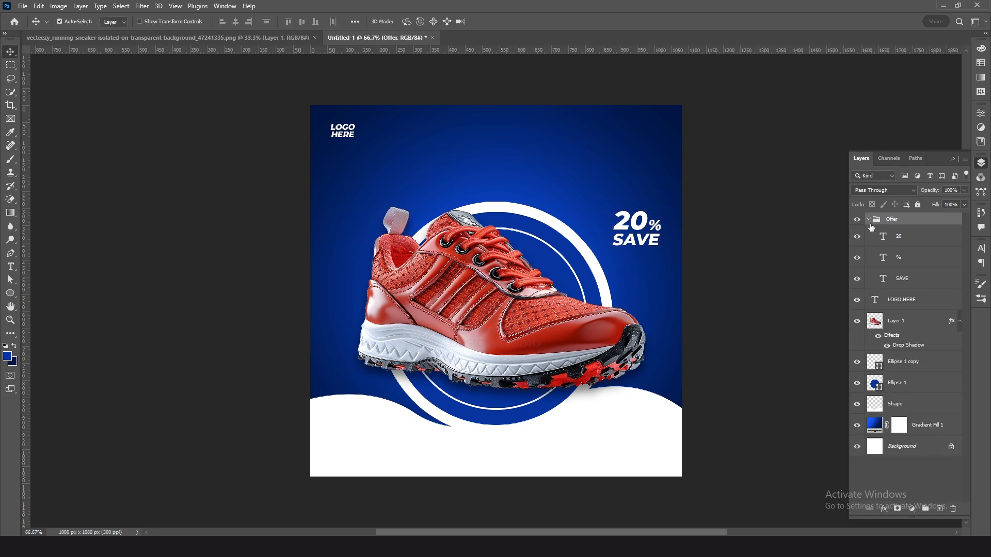
click(10, 254)
click(647, 254)
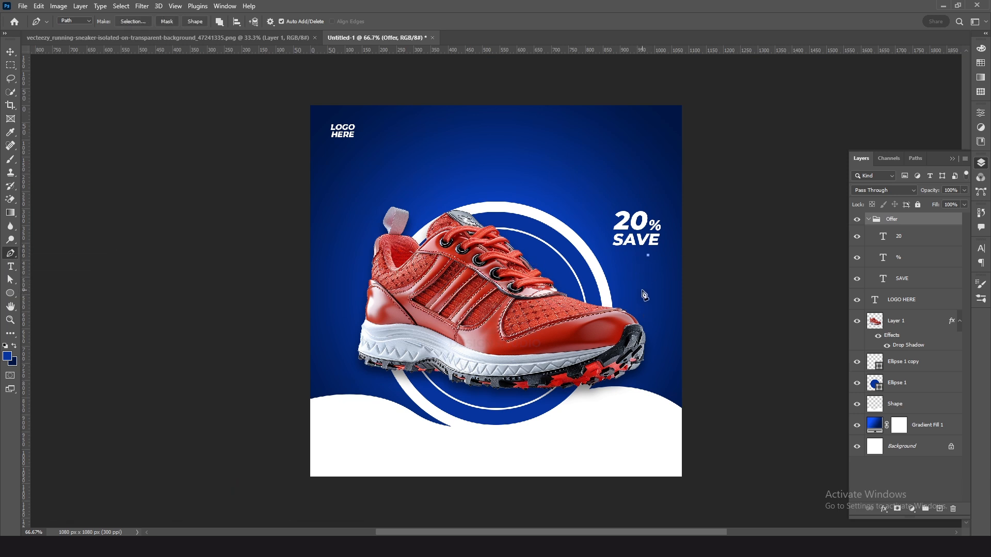
drag(644, 295, 633, 319)
alt+click(643, 295)
click(648, 255)
key(ctrl+Return)
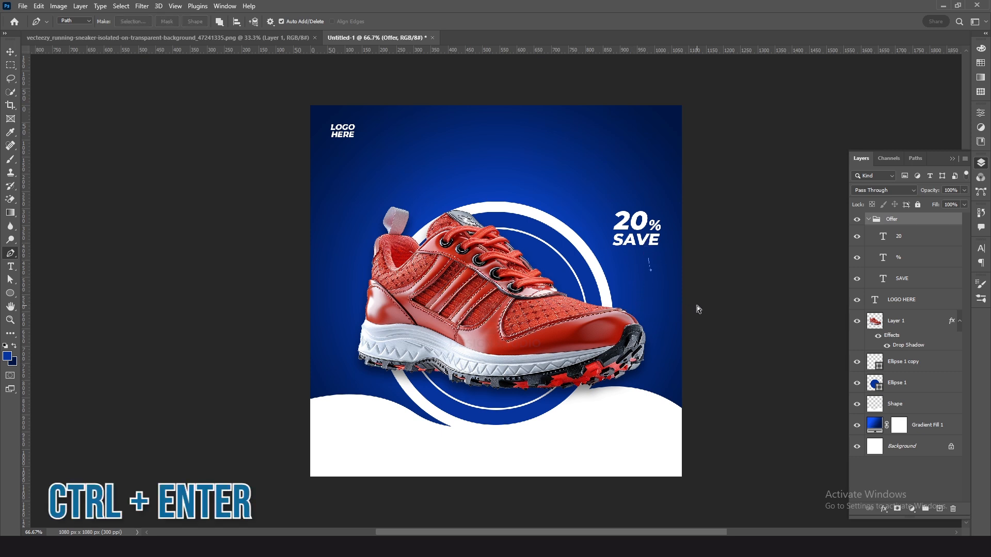
- Fill the curved selection with white (ffffff) on a new layer inside the Offer group and deselect it
click(939, 509)
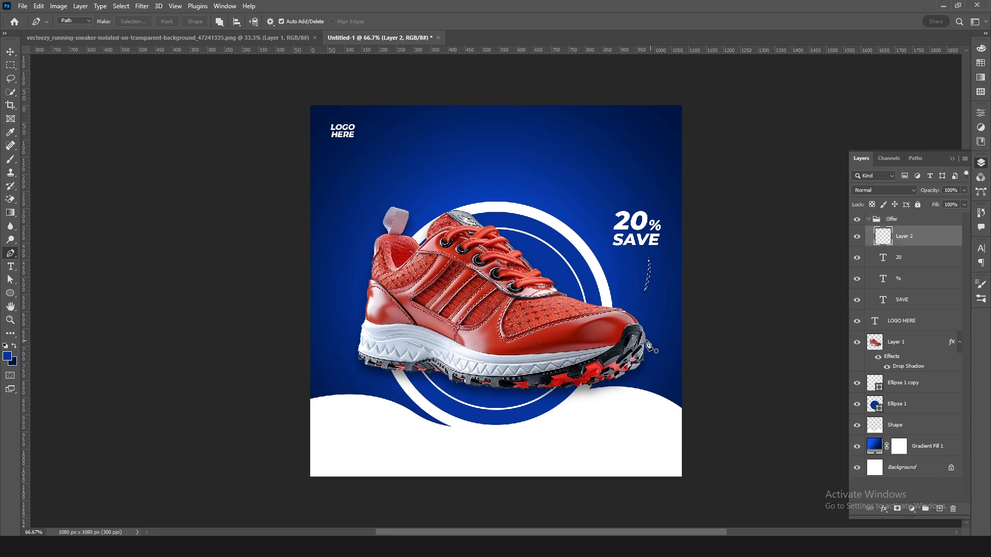
click(7, 356)
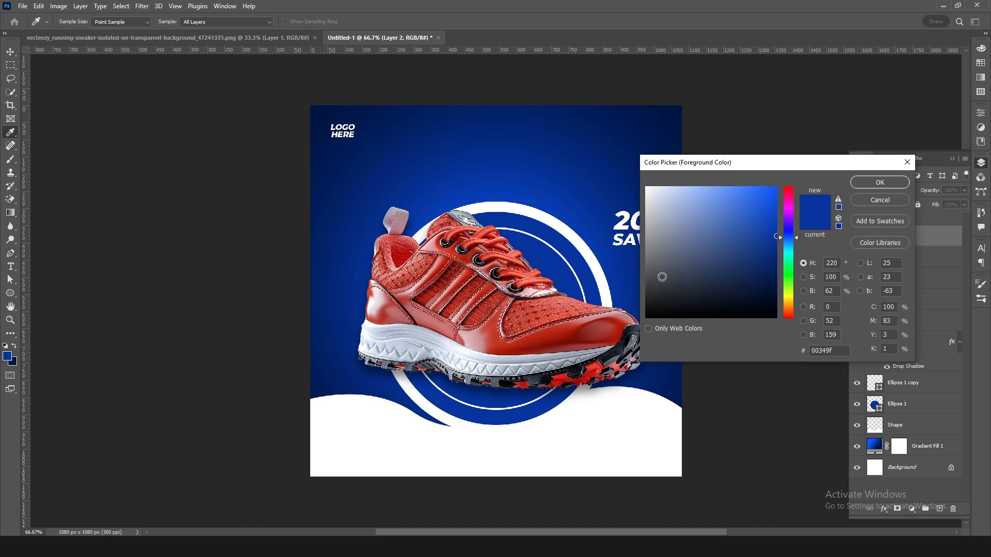
drag(775, 236, 635, 179)
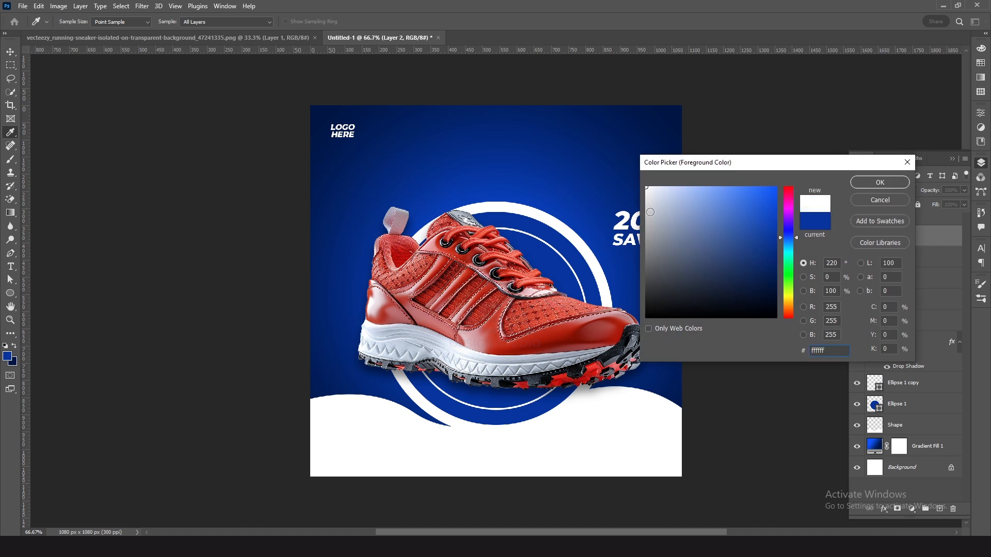
key(Return)
key(p)
key(alt+BackSpace)
key(ctrl+d)
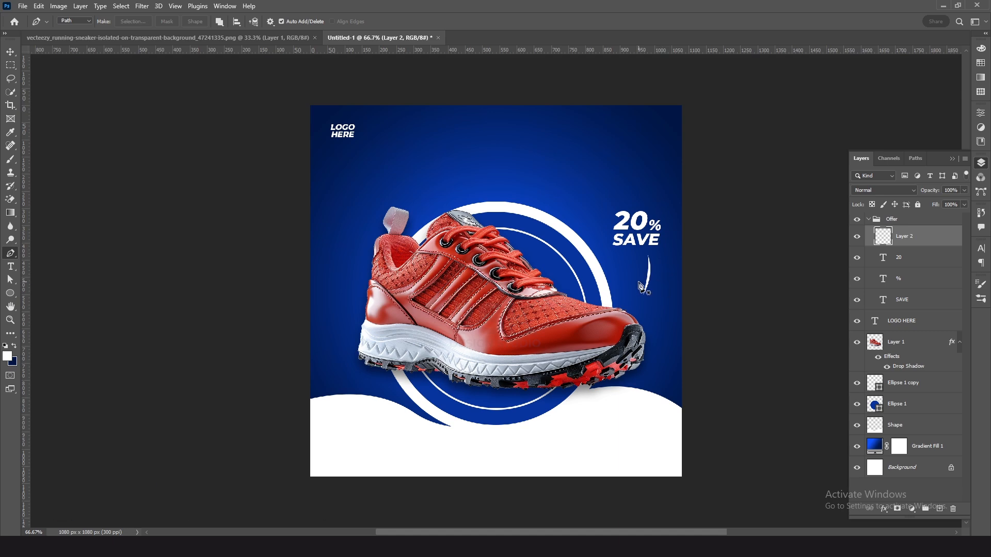
- Shift the white curve slightly down below SAVE and rotate it slightly counter-clockwise
scroll(618, 273, up, 3)
key(v)
drag(708, 276, 711, 302)
key(ctrl+t)
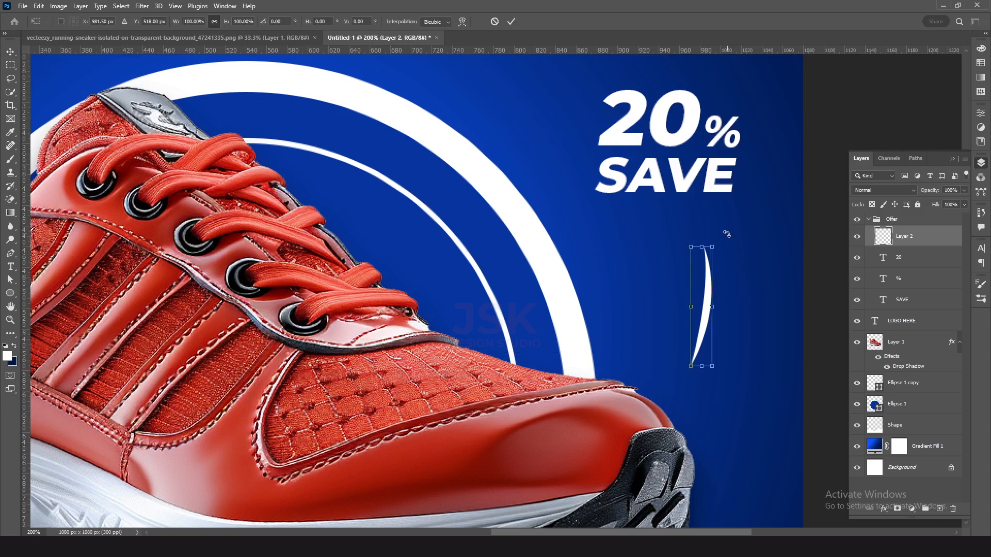
drag(729, 220, 709, 211)
key(Return)
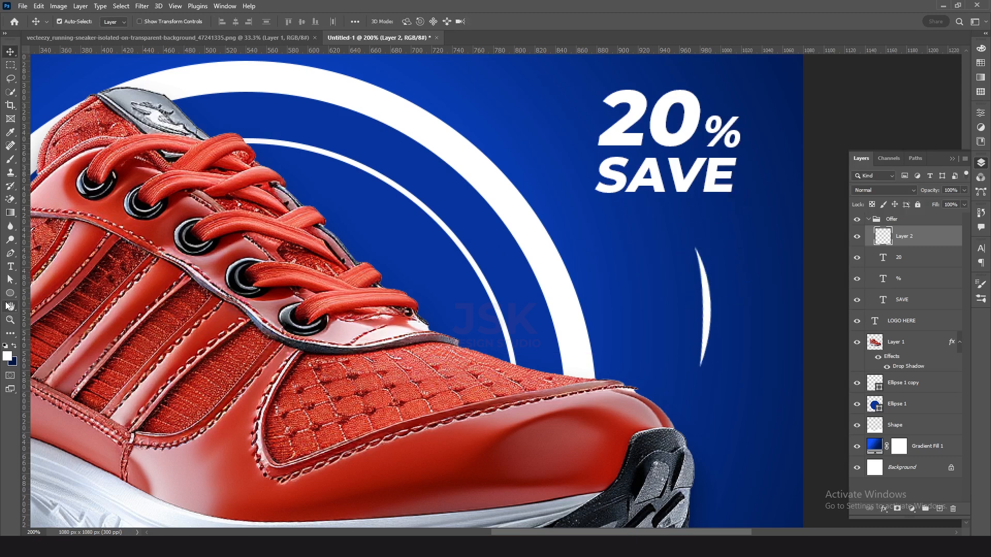
- Draw a triangle about 16 × 14 px just above the upper tip of the white curve
click(9, 294)
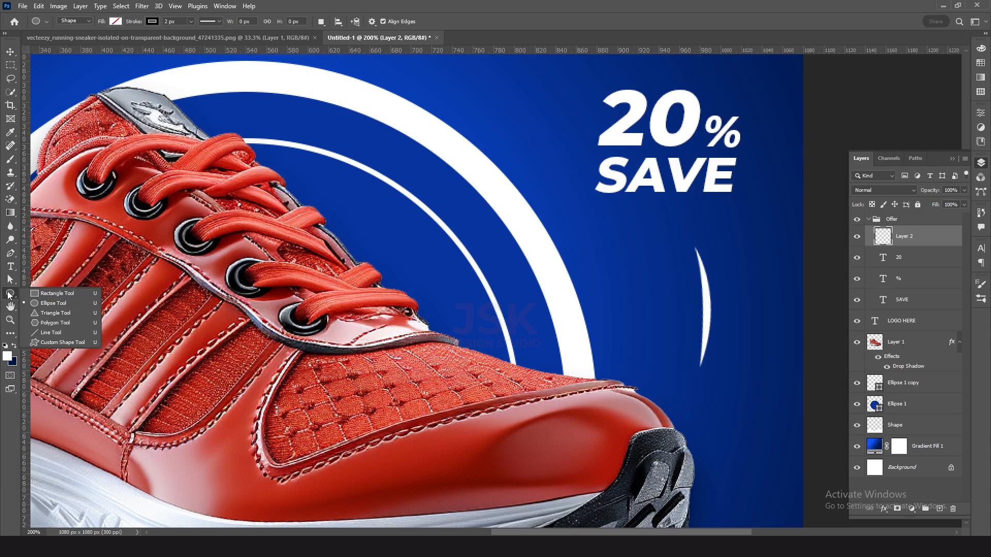
click(53, 313)
drag(684, 220, 703, 235)
- Remove the triangle's stroke and fill it with white
click(861, 232)
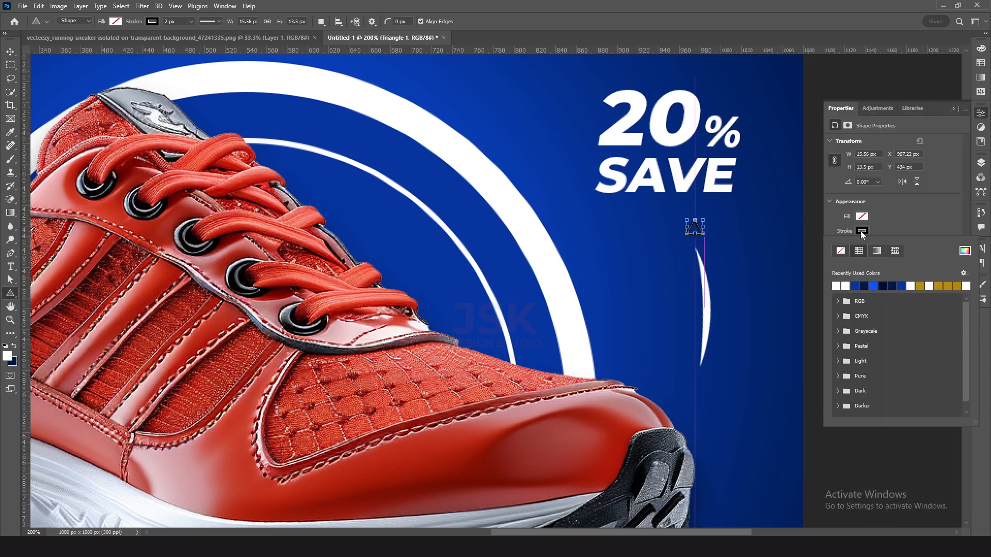
click(837, 252)
click(866, 217)
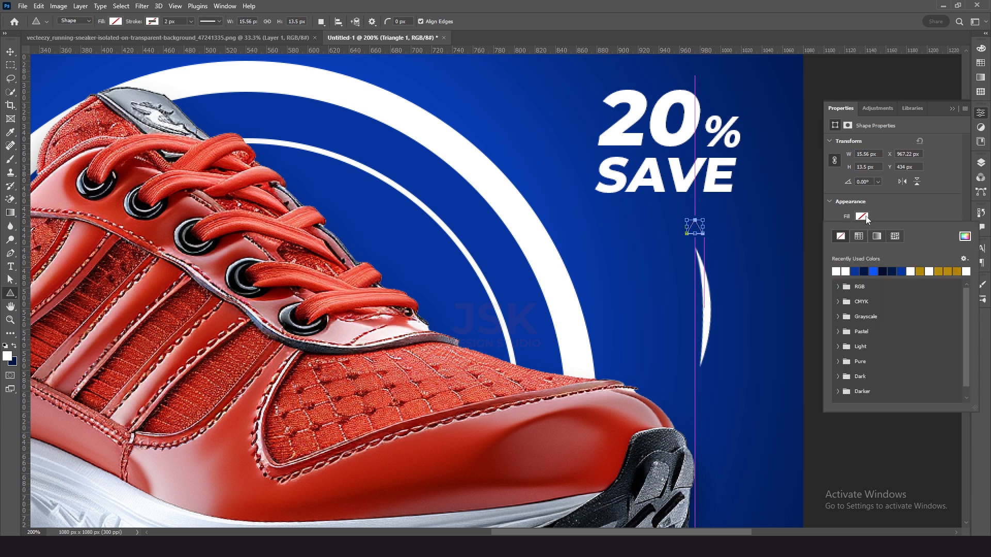
click(837, 272)
click(917, 202)
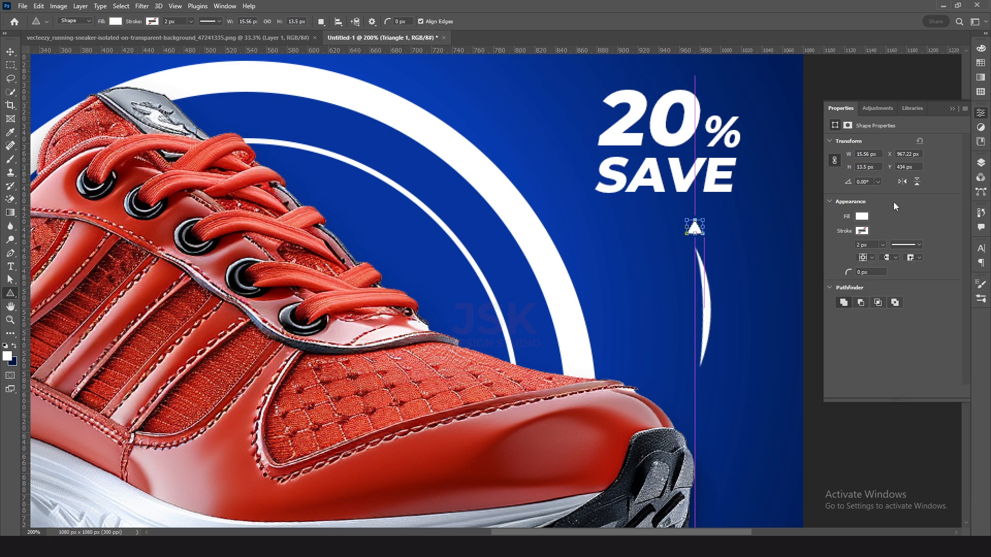
- Scale the triangle to about 139%, rotate it about -14.6° and position it as the curve's arrowhead
key(ctrl+t)
drag(703, 219, 696, 234)
drag(738, 281, 749, 267)
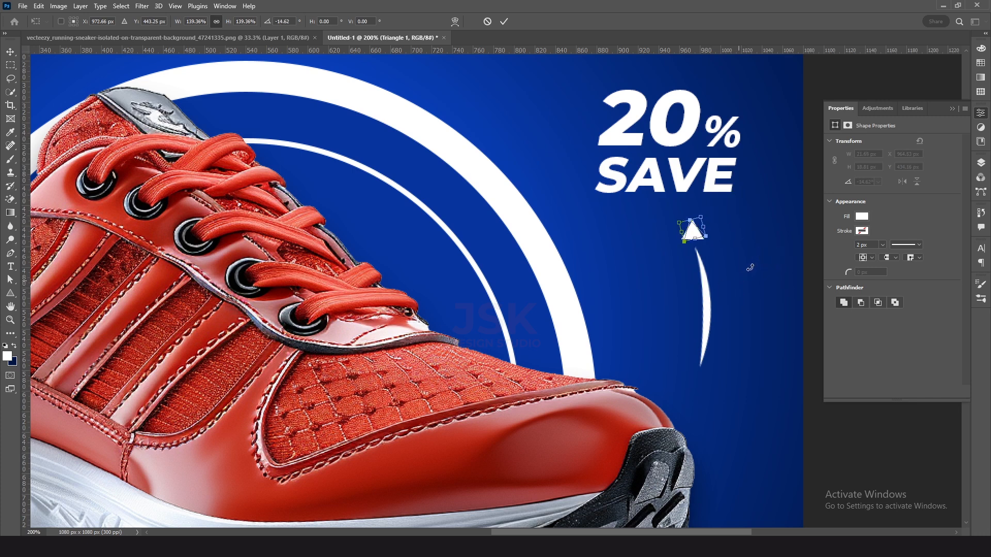
key(Return)
key(Up)
key(ctrl+0)
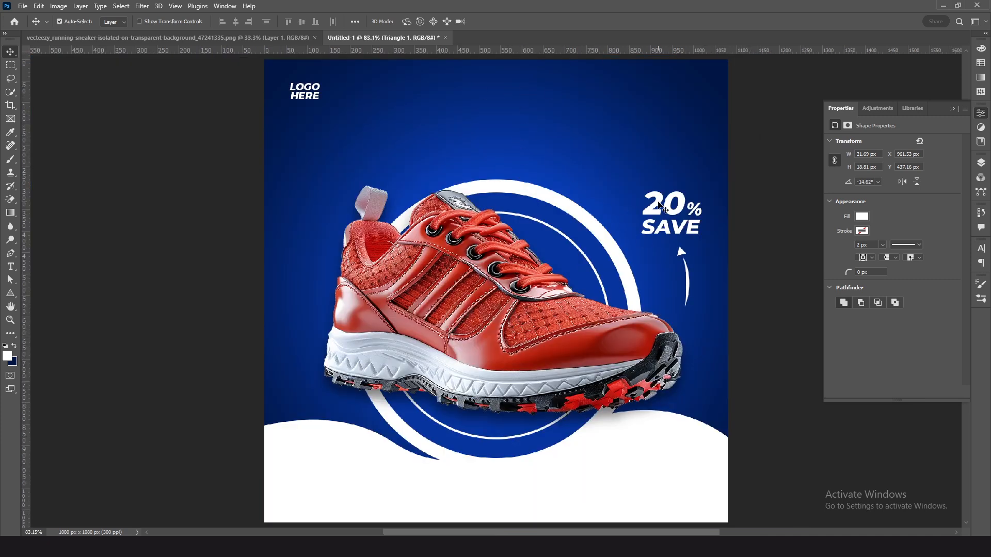
- Add the headline text "NEW" above the sneaker and set its font to Hanson Bold
key(t)
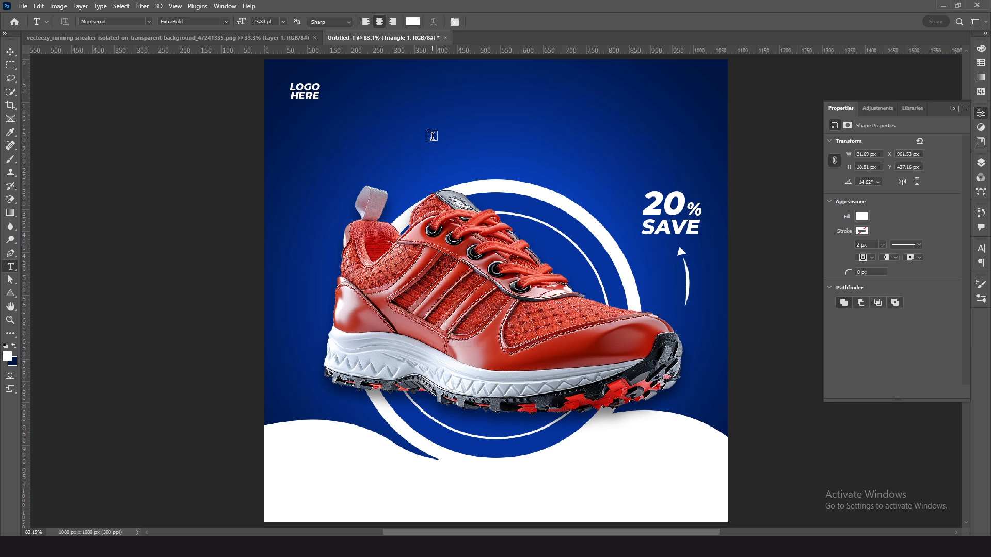
click(432, 135)
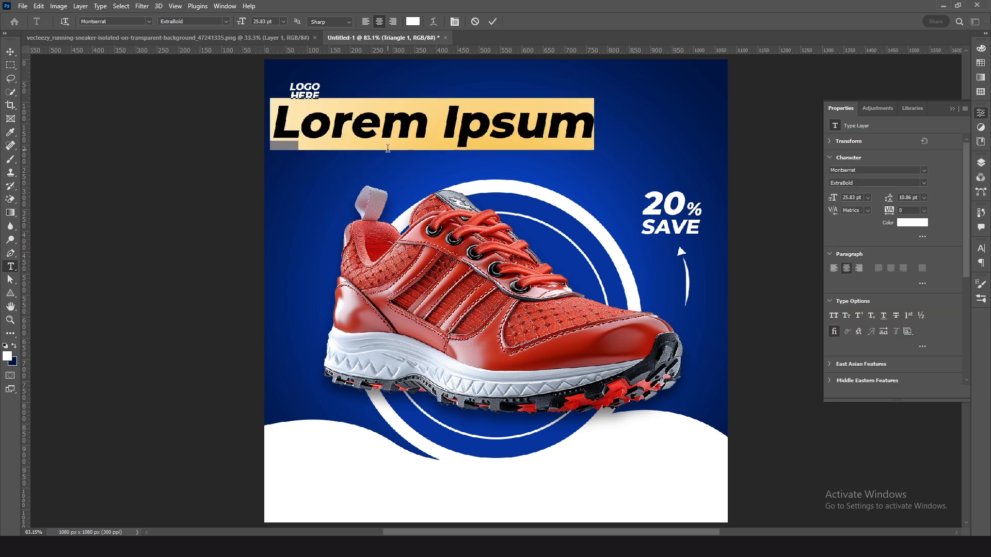
text(NEW)
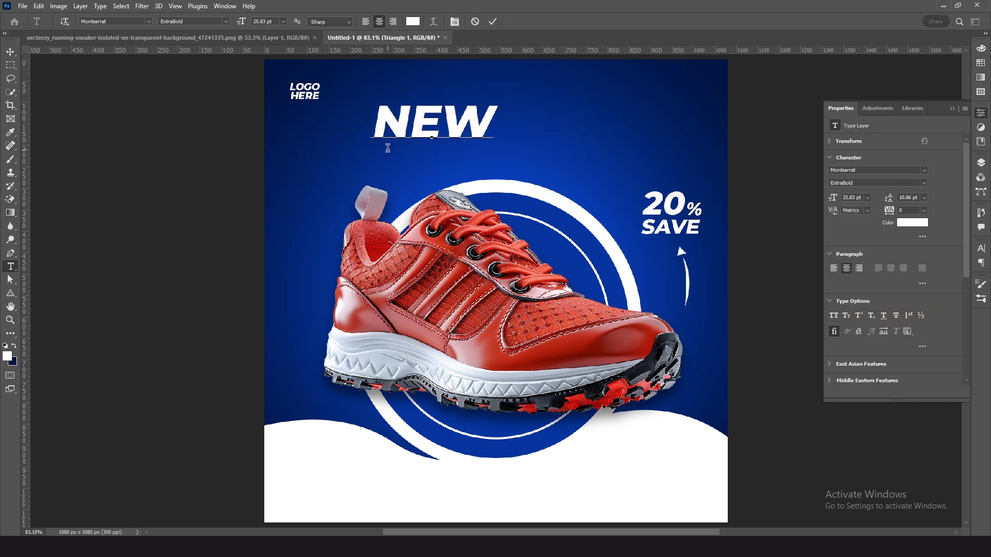
key(ctrl+a)
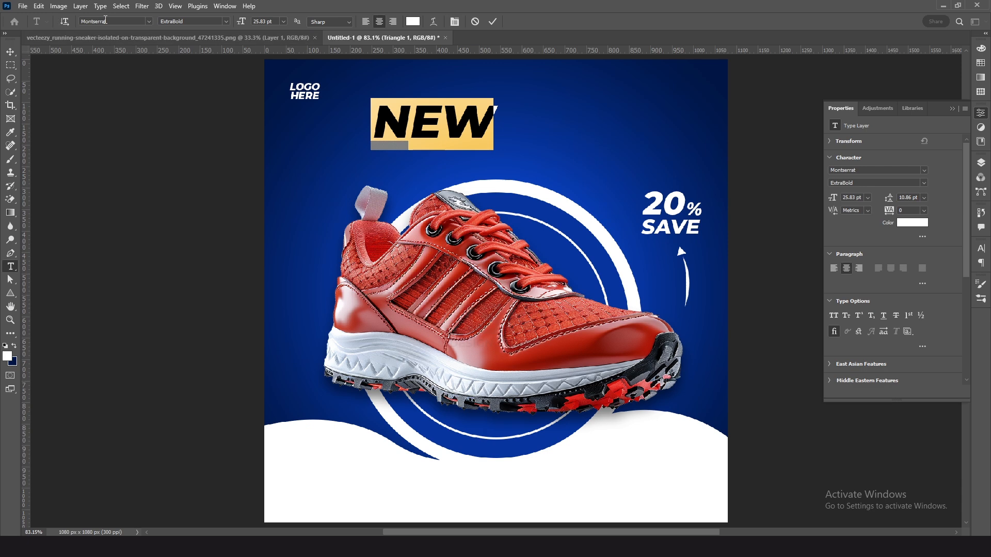
click(109, 21)
text(hanso)
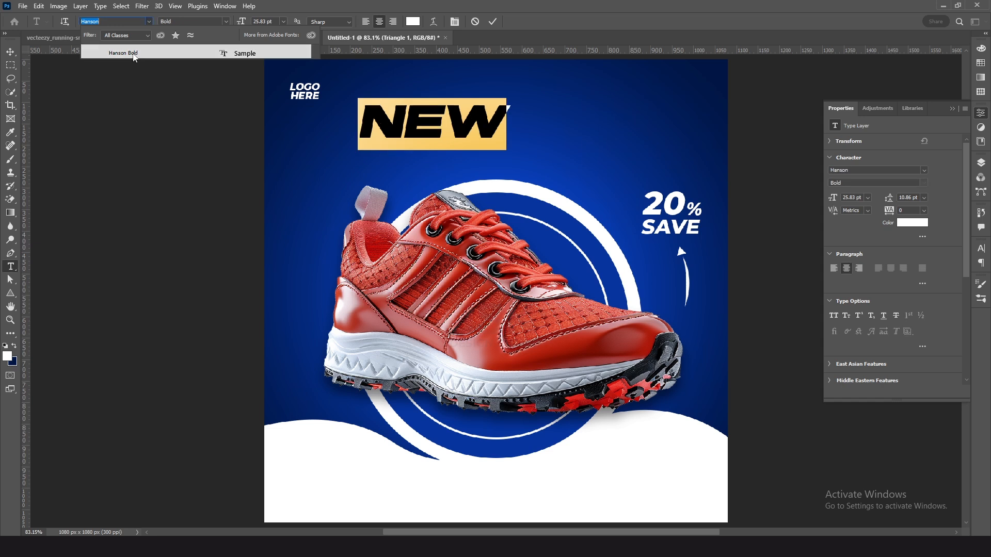
click(135, 53)
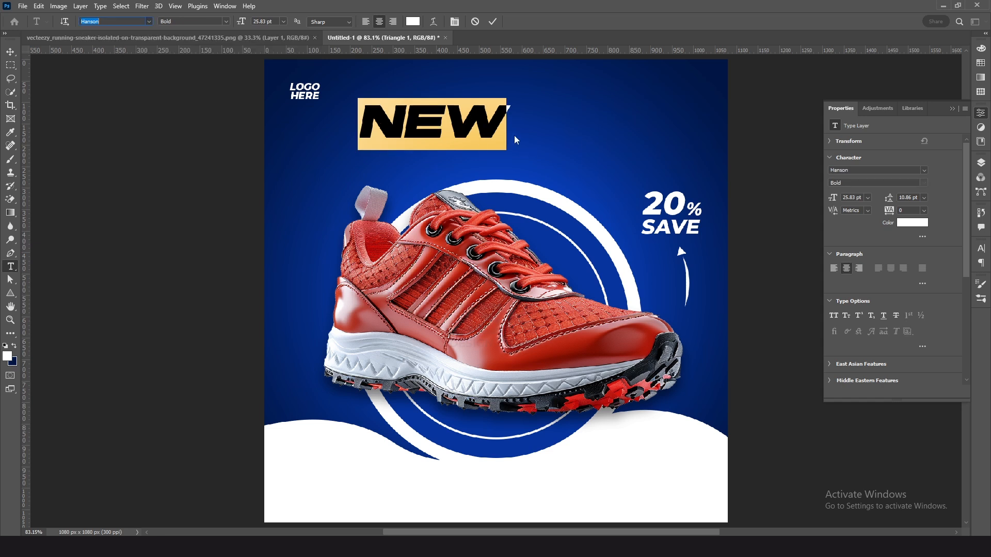
- Move the NEW headline up to the top centre of the post and set its size to 20 pt
click(10, 52)
drag(476, 117, 544, 94)
double_click(500, 101)
key(ctrl+a)
click(258, 22)
text(2)
key(Return)
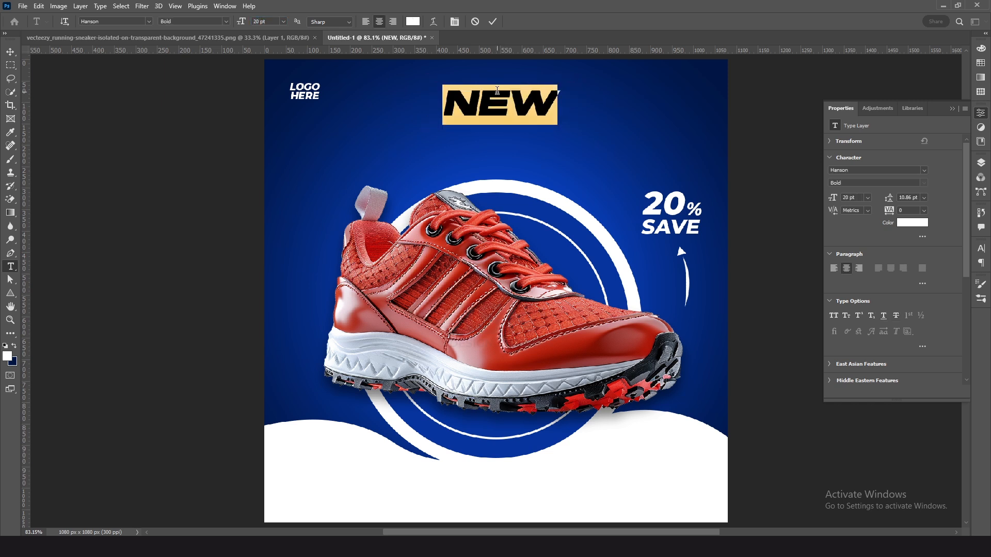
click(10, 52)
- Duplicate the NEW headline directly below the original and change the copy's text to "ARRIVAL"
drag(484, 122, 484, 153)
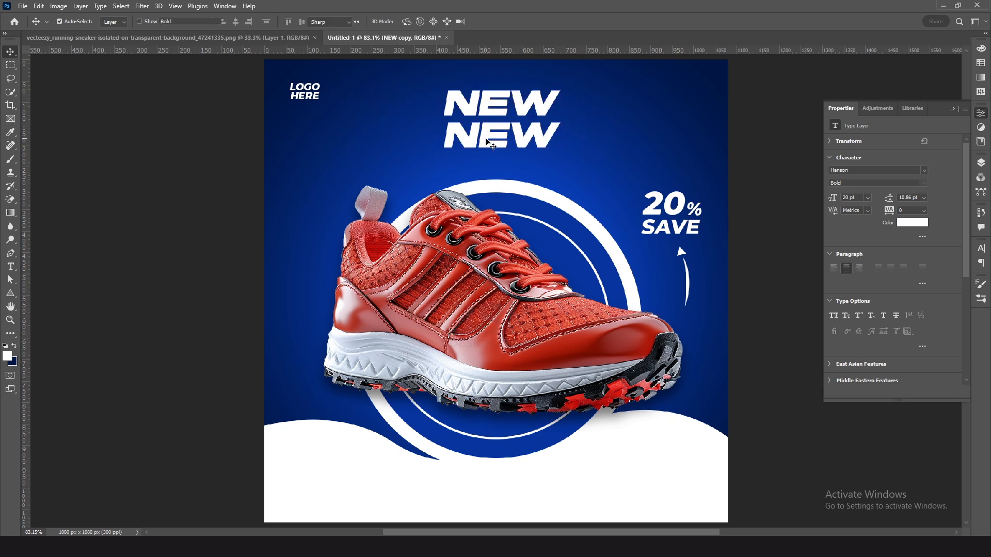
double_click(485, 139)
key(ctrl+a)
text(ARIVAL)
click(482, 135)
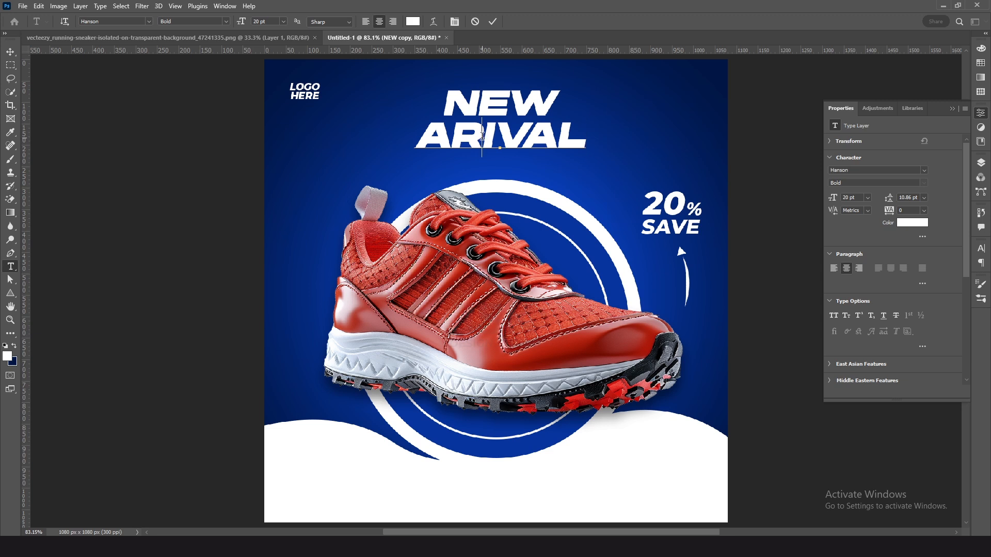
text(R)
- Set the ARRIVAL text size to 28 pt
key(ctrl+a)
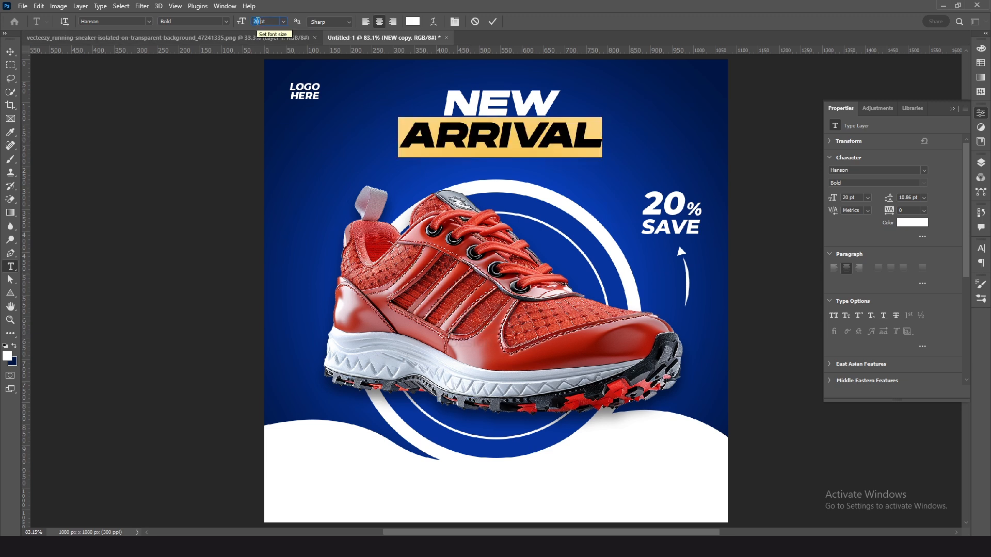
key(Return)
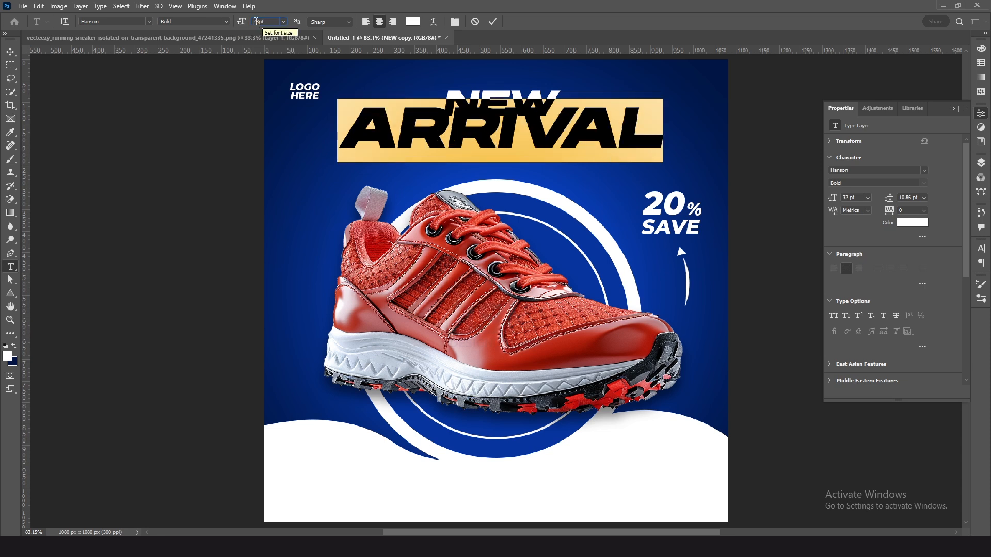
key(Return)
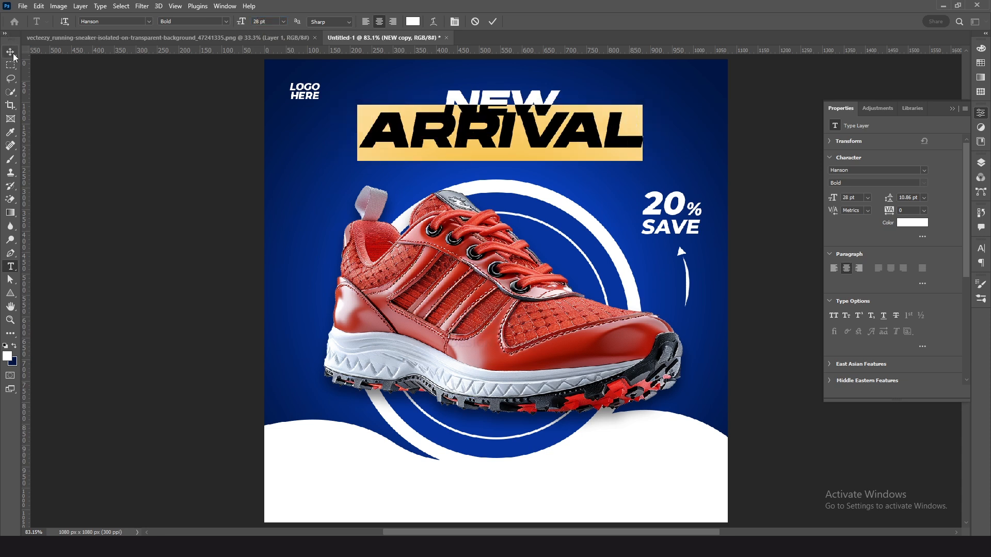
click(10, 52)
- Nudge the NEW headline up so it sits just above ARRIVAL without overlapping it
click(514, 96)
key(shift+Up)
key(shift+Up)
key(shift+Up)
key(Down)
key(Down)
key(Down)
key(Down)
key(Down)
key(Down)
key(Down)
key(Down)
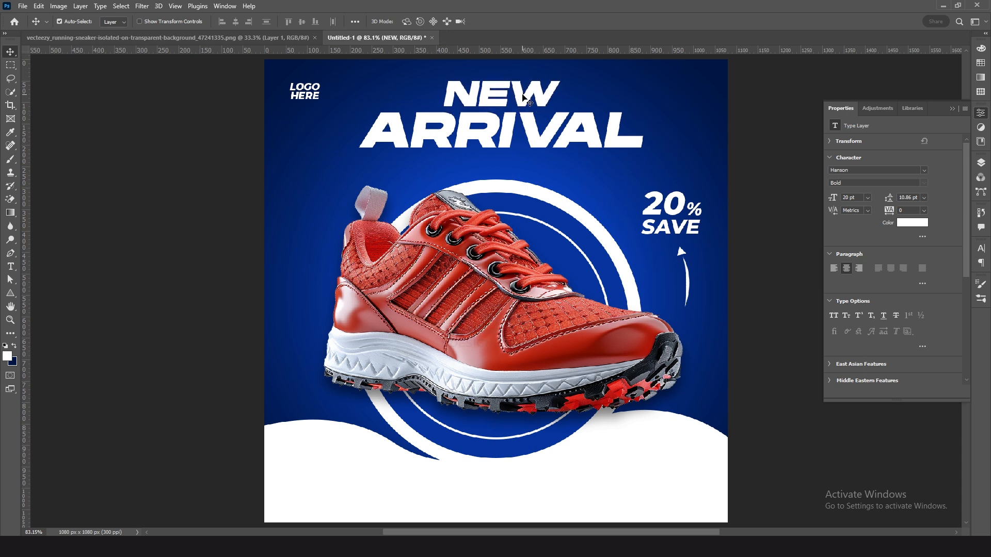
- Set the NEW headline's text size to 17 pt
double_click(523, 93)
double_click(518, 93)
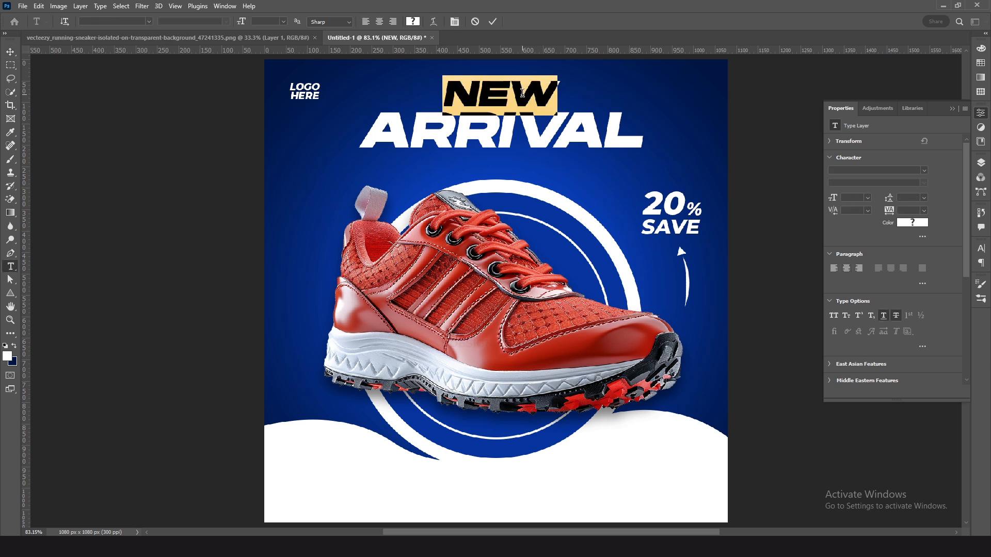
text(17)
key(Return)
click(10, 51)
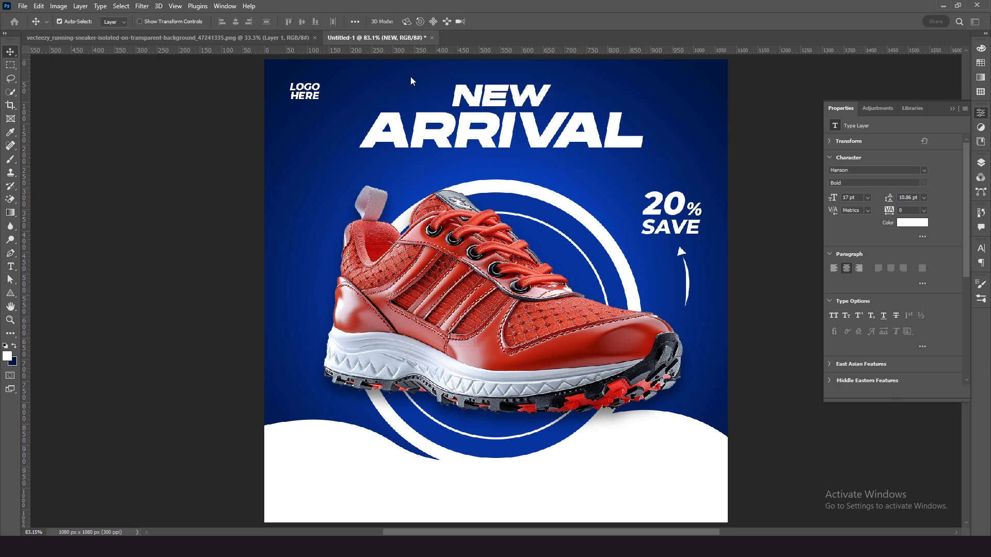
- Duplicate the NEW headline below ARRIVAL and change the copy's text to "COLLECTION"
drag(497, 91, 497, 157)
double_click(497, 156)
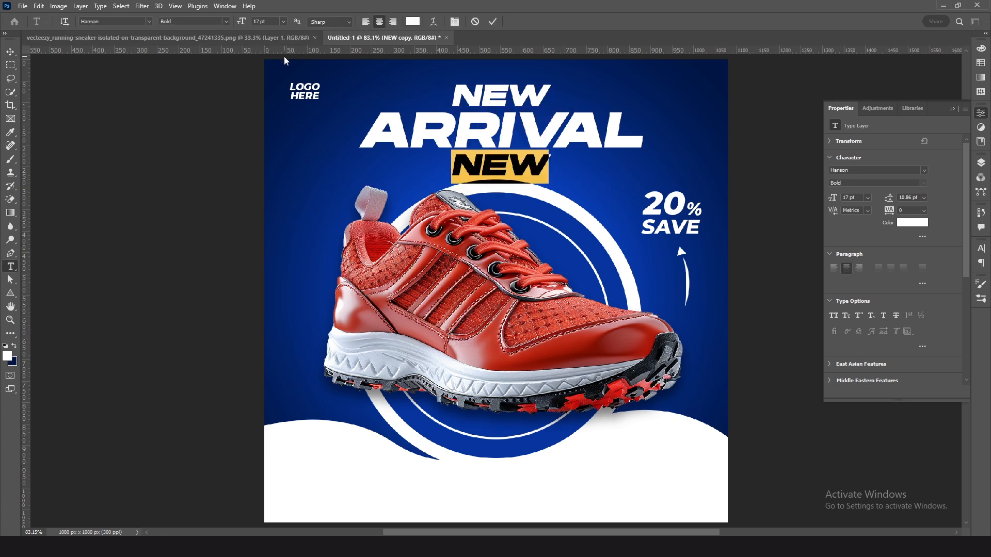
text(COLLECTION)
- Set the COLLECTION text size to 12 pt
key(ctrl+a)
double_click(254, 22)
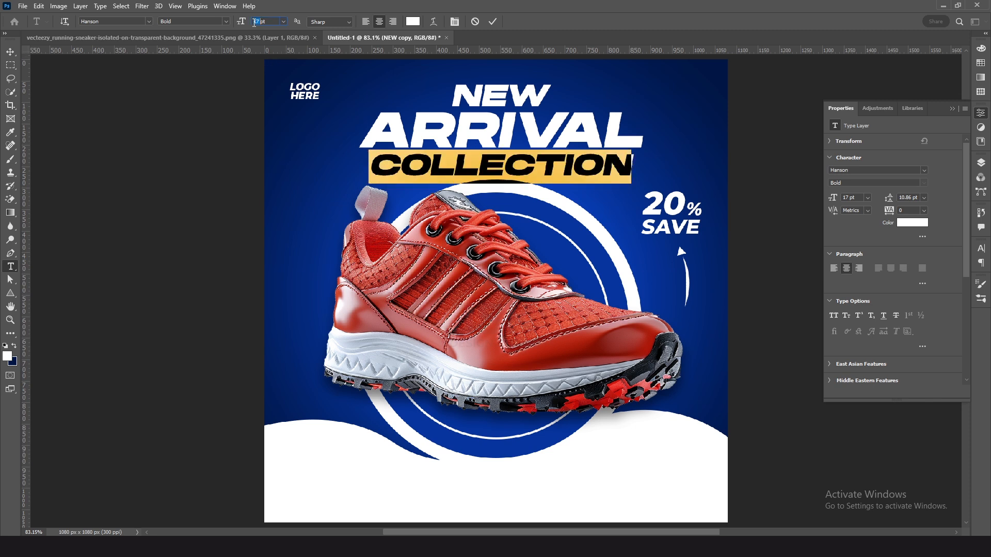
text(12)
key(Return)
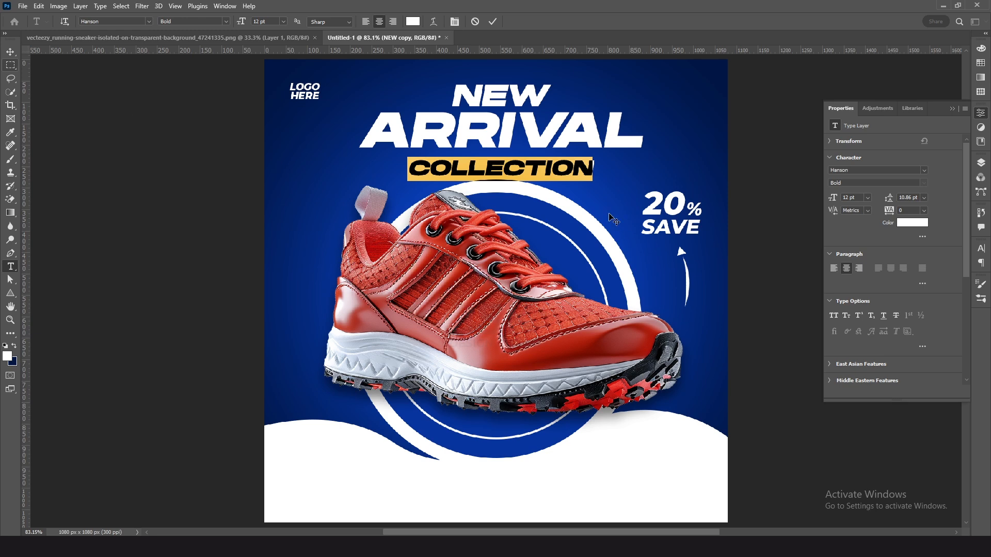
- Widen the letter spacing of COLLECTION to a tracking of 500
key(ctrl+t)
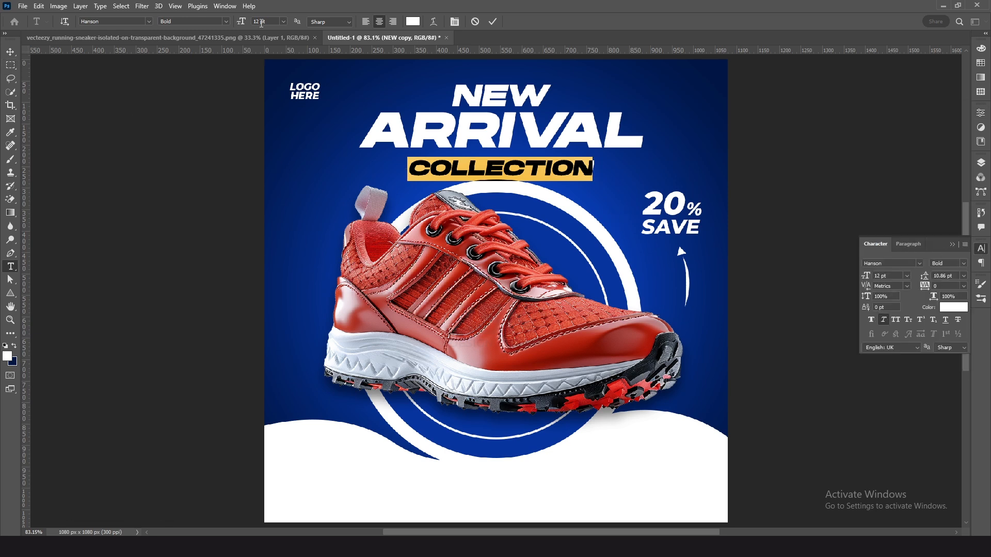
click(225, 6)
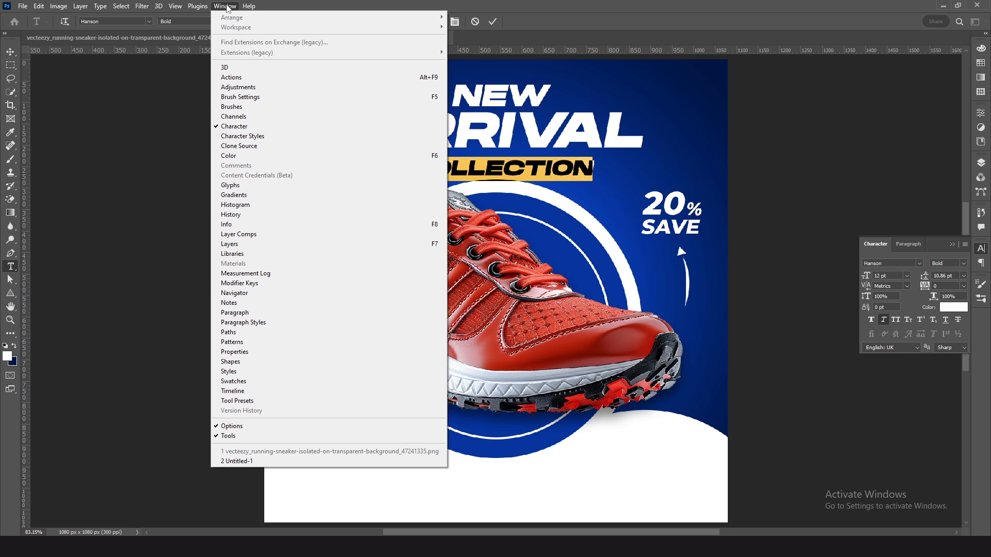
click(224, 3)
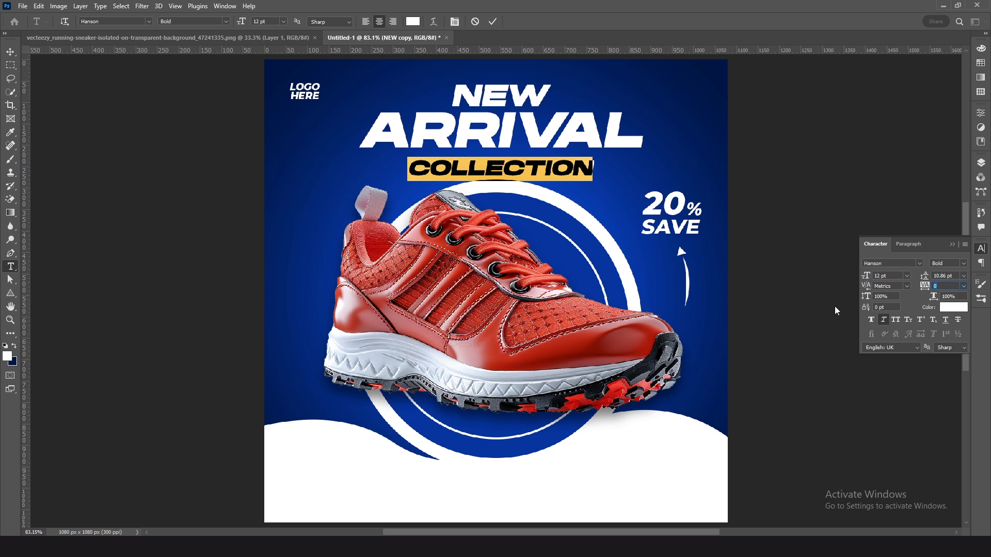
text(150)
key(Return)
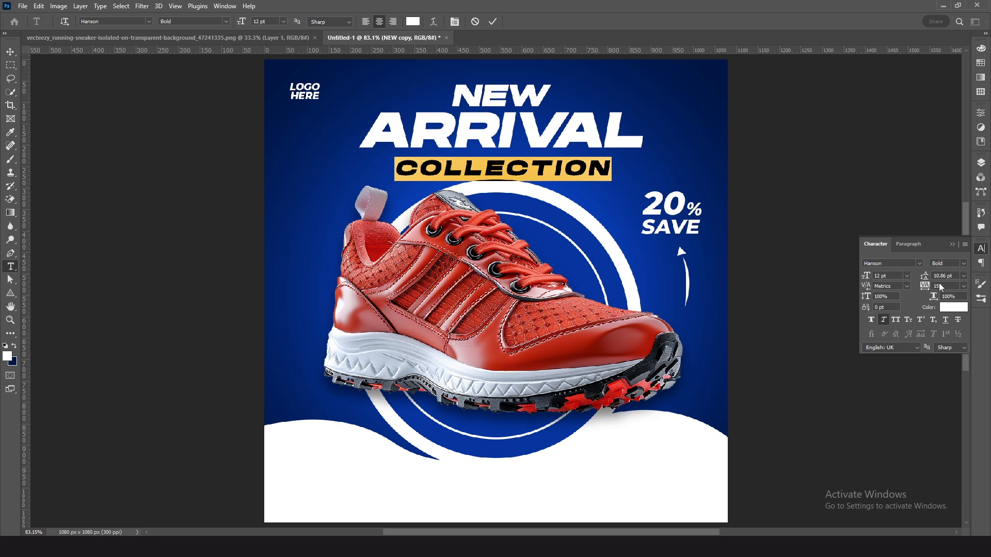
key(Return)
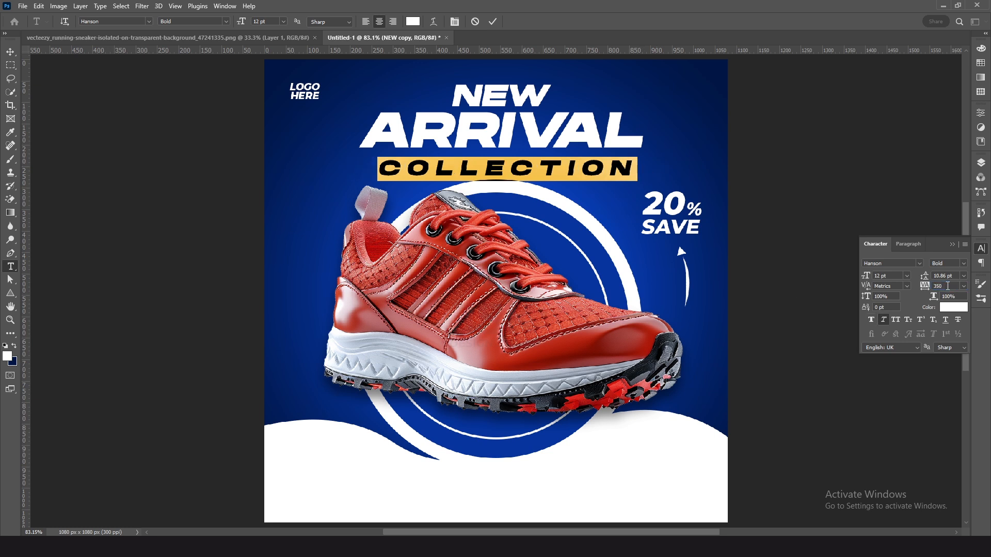
text(5)
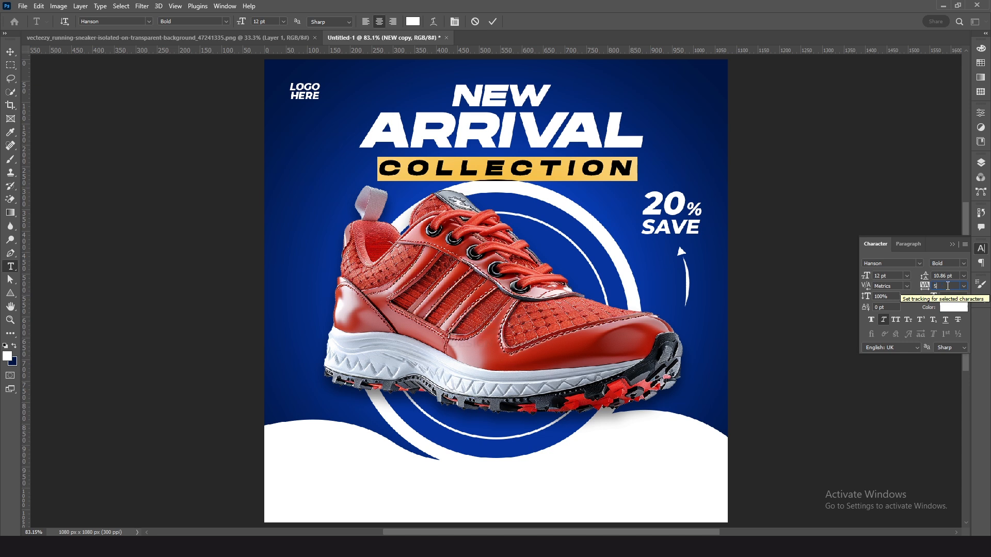
text(00)
key(Return)
click(10, 52)
- Nudge COLLECTION up and to the left so it lines up closely beneath ARRIVAL
key(shift+Up)
key(Left)
key(Left)
key(Left)
key(Left)
key(Left)
key(Left)
key(Left)
key(Left)
key(Left)
key(Left)
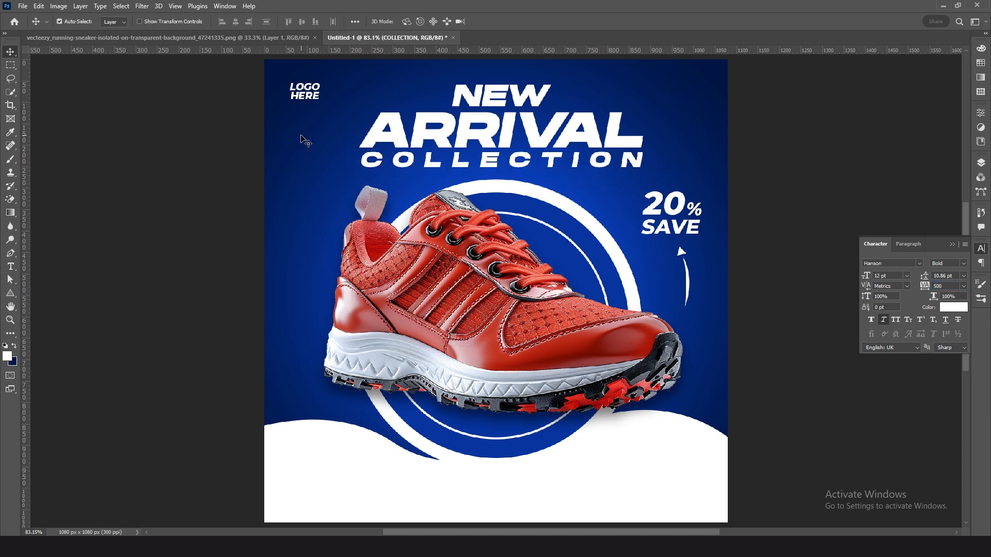
key(Down)
key(Down)
key(Down)
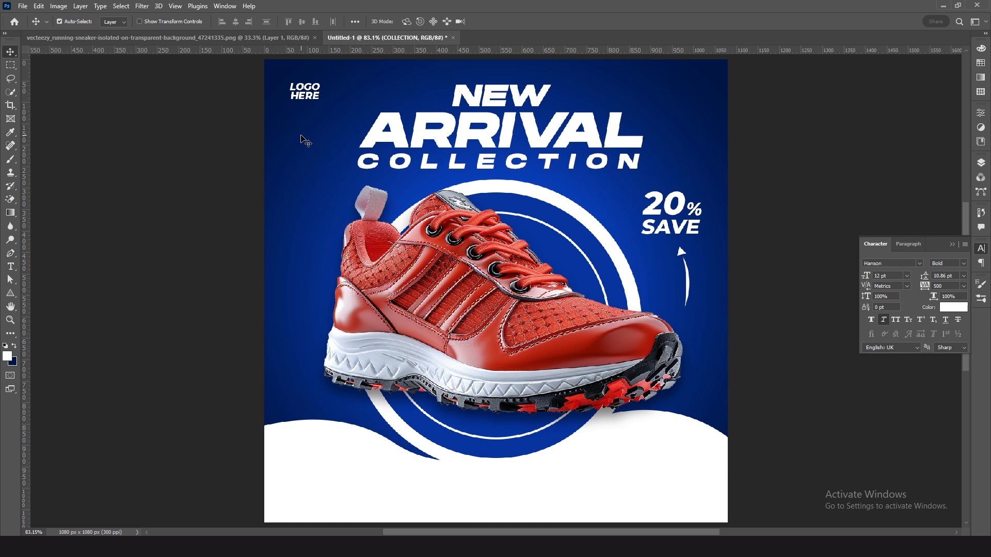
- Copy the "20" text to the lower-left of the post, just above the wave, and color the copy black (#000000)
click(305, 140)
drag(659, 201, 294, 401)
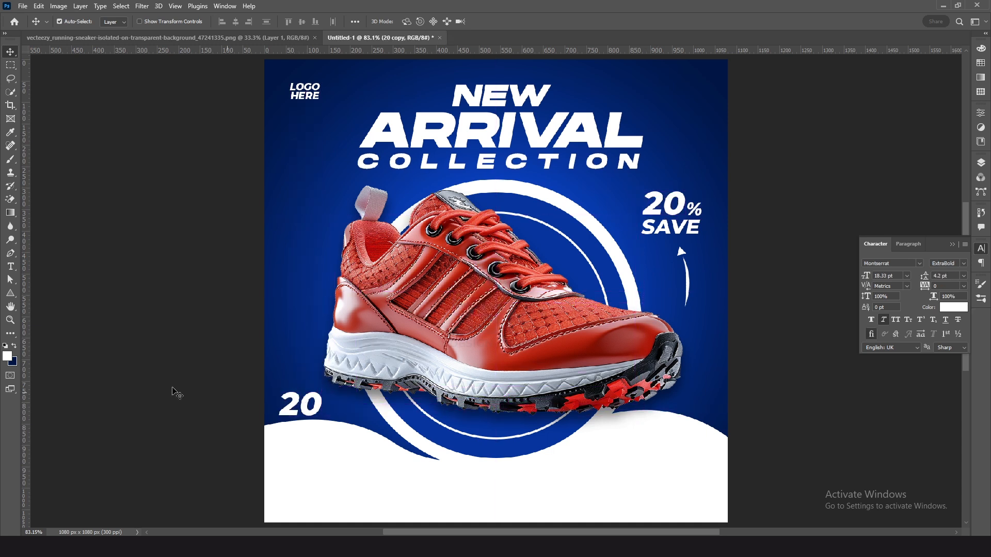
double_click(296, 406)
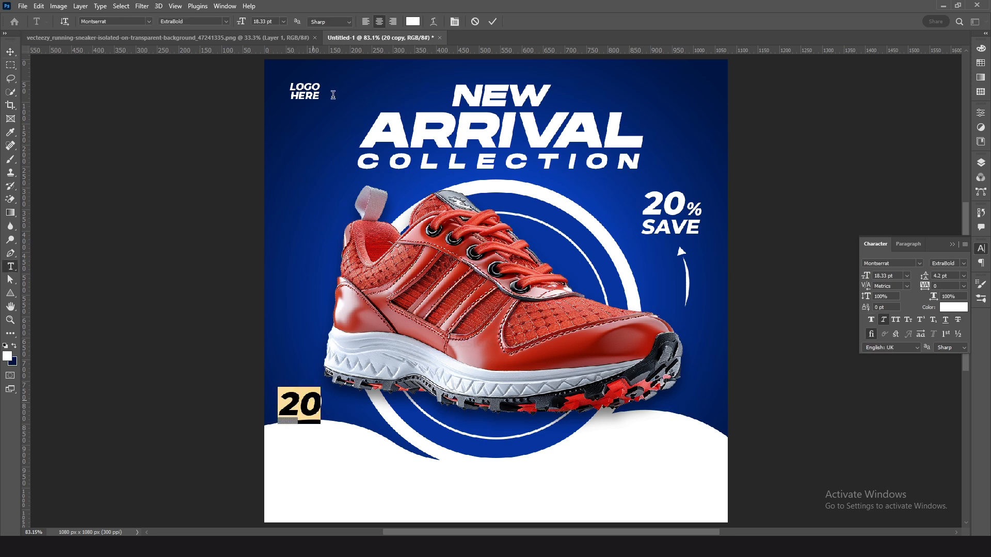
click(417, 24)
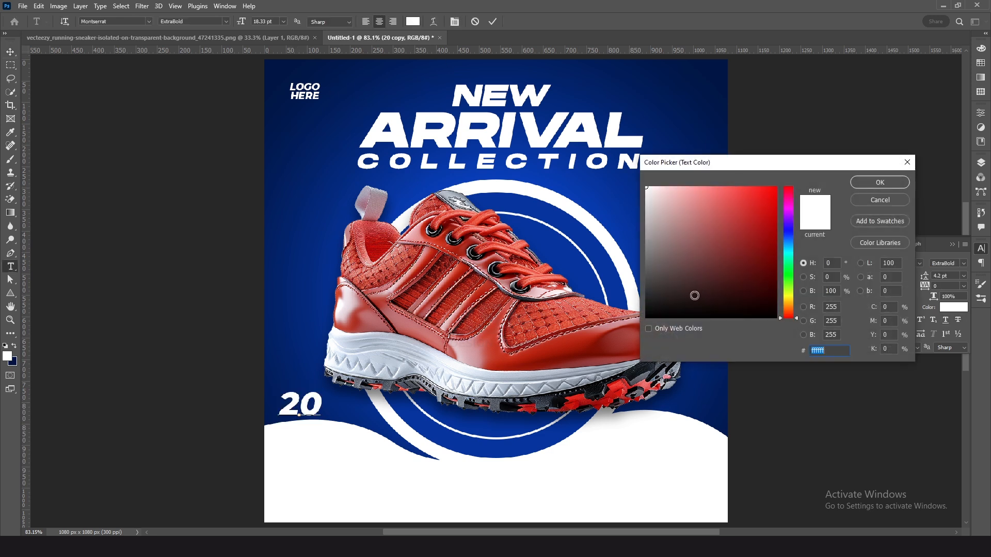
drag(678, 281, 638, 326)
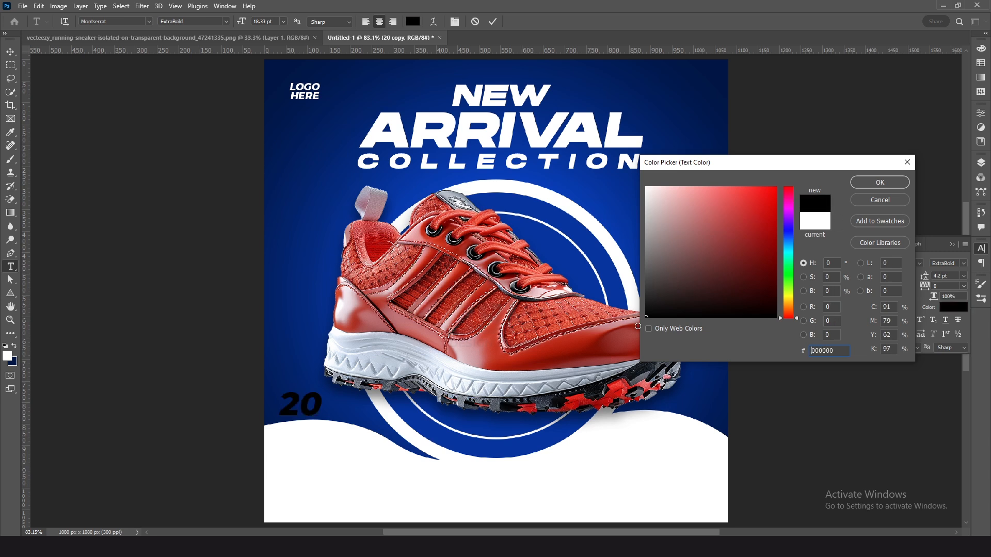
click(878, 184)
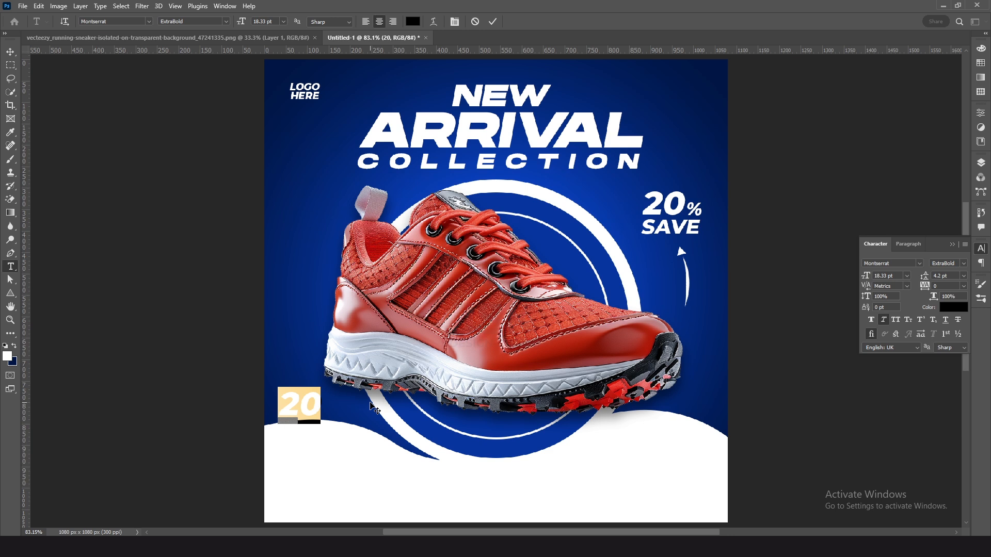
- Replace the copied "20" with the contact phone number and set its text size to 9 pt
text(+92 32)
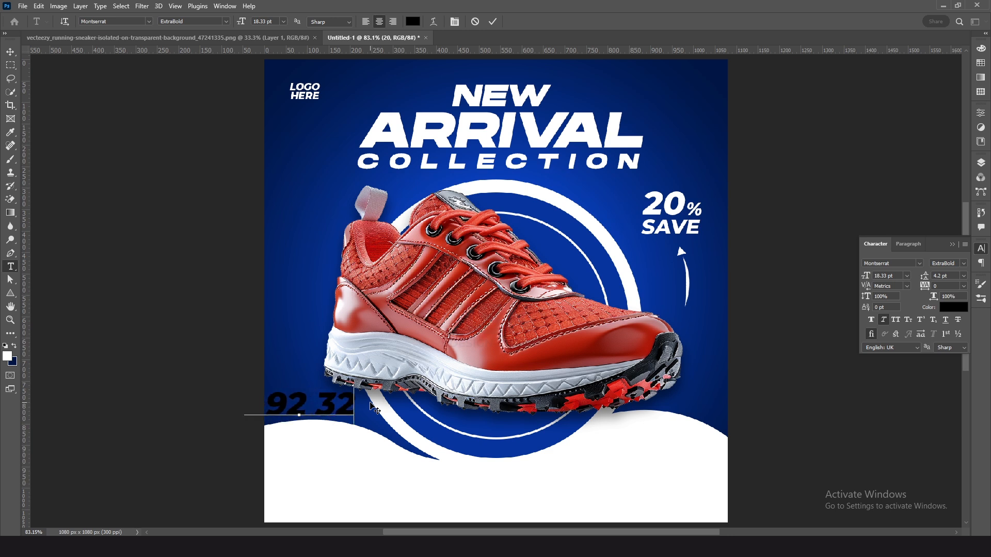
text(1 1234 567)
key(ctrl+a)
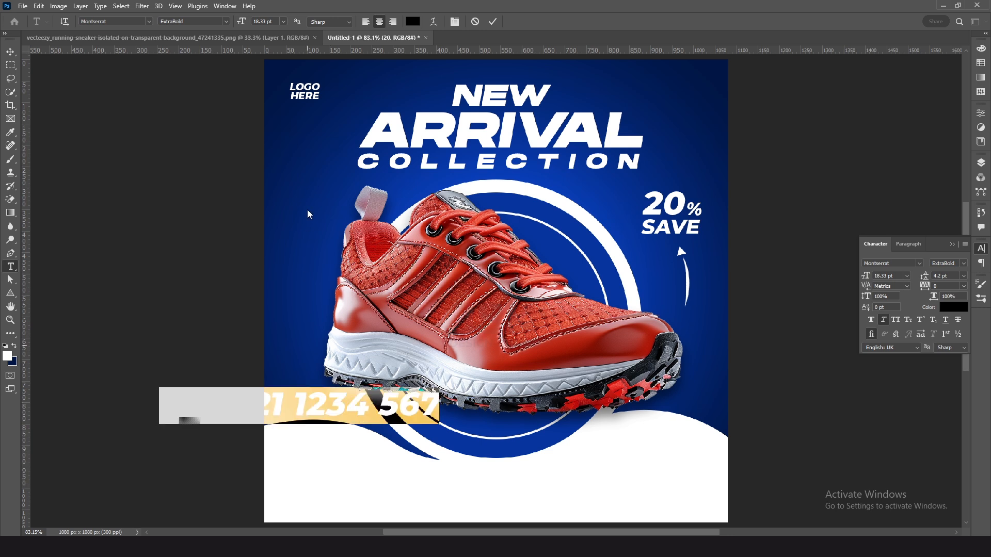
click(259, 20)
text(12)
key(Return)
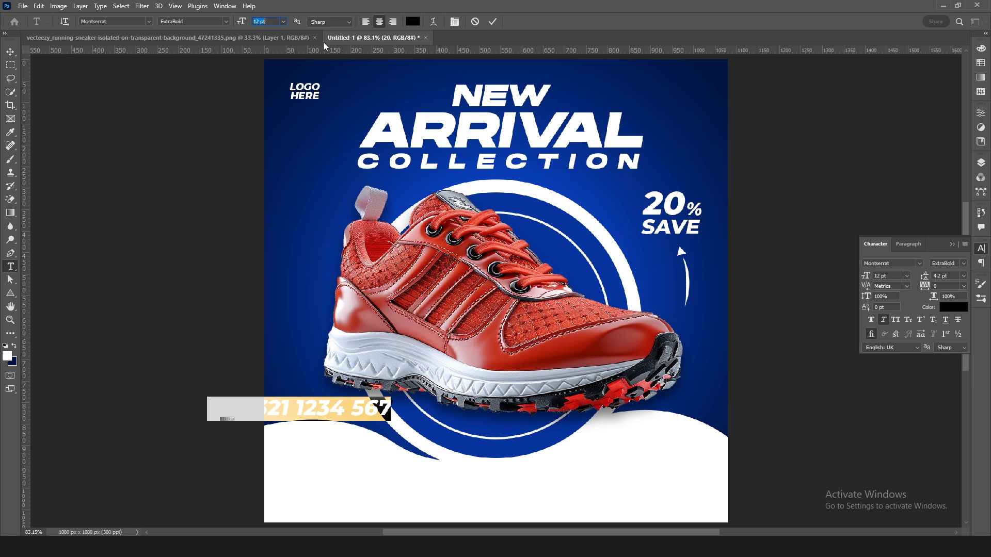
text(9)
key(Return)
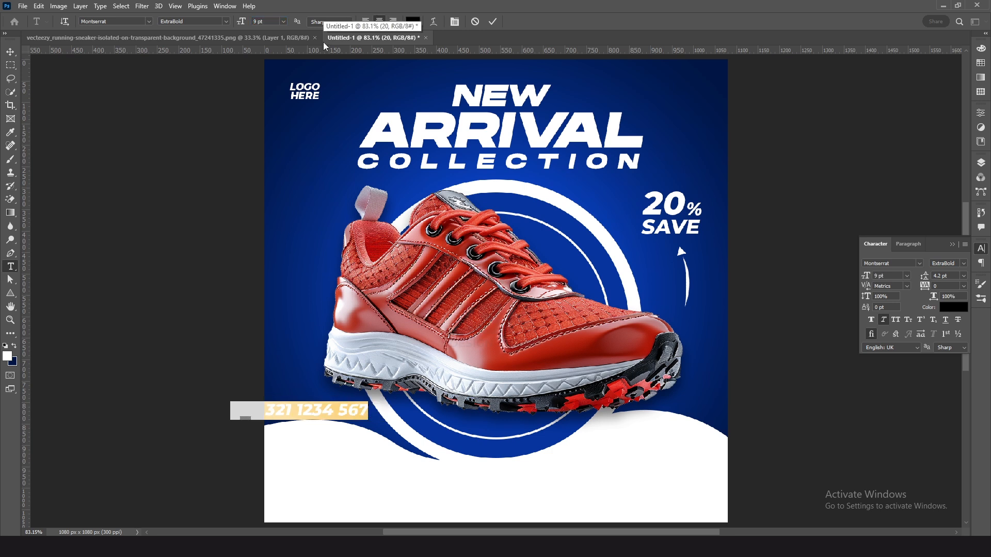
- Move the phone number to the lower-right white area of the post and place a copy directly beneath it
click(11, 51)
drag(348, 415, 683, 498)
double_click(682, 498)
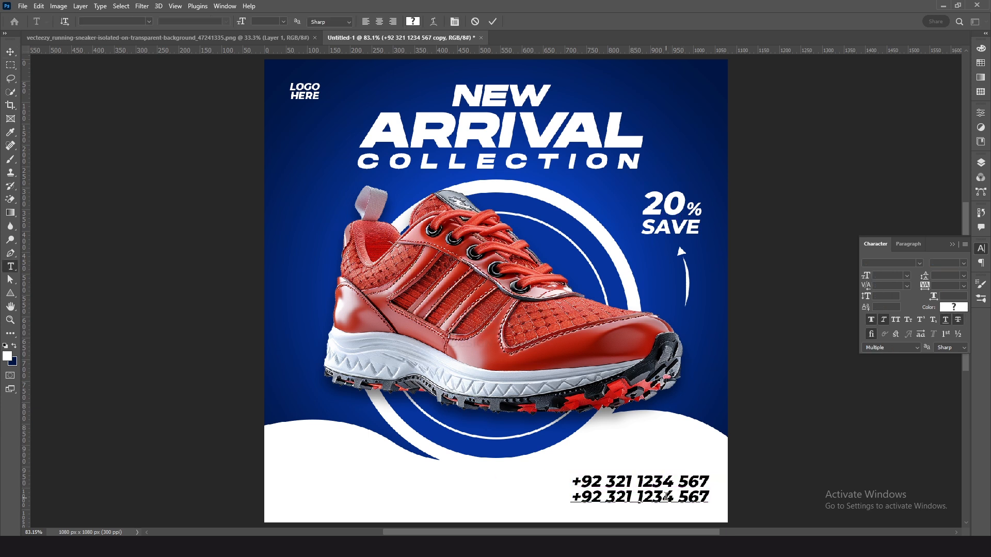
click(646, 496)
key(ctrl+a)
text(www.)
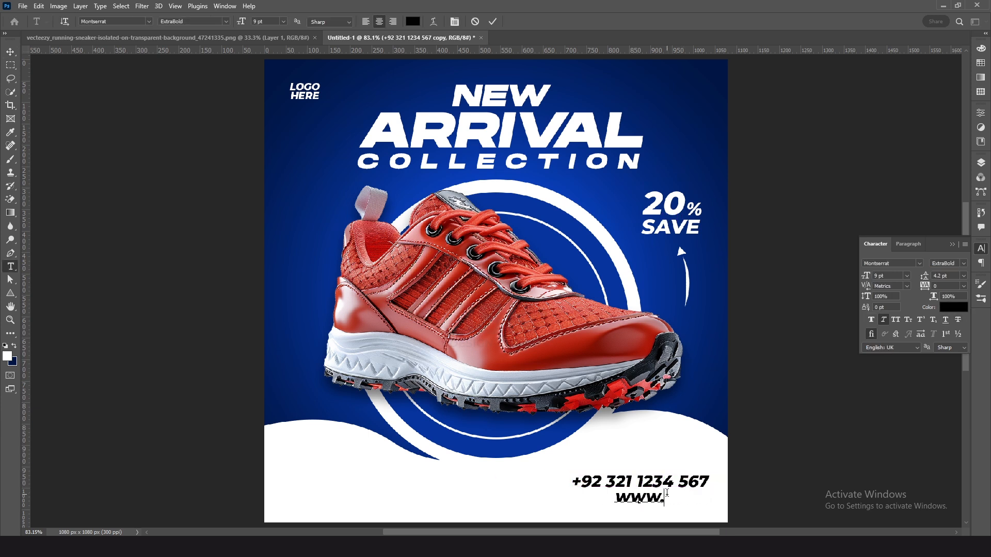
text(yo)
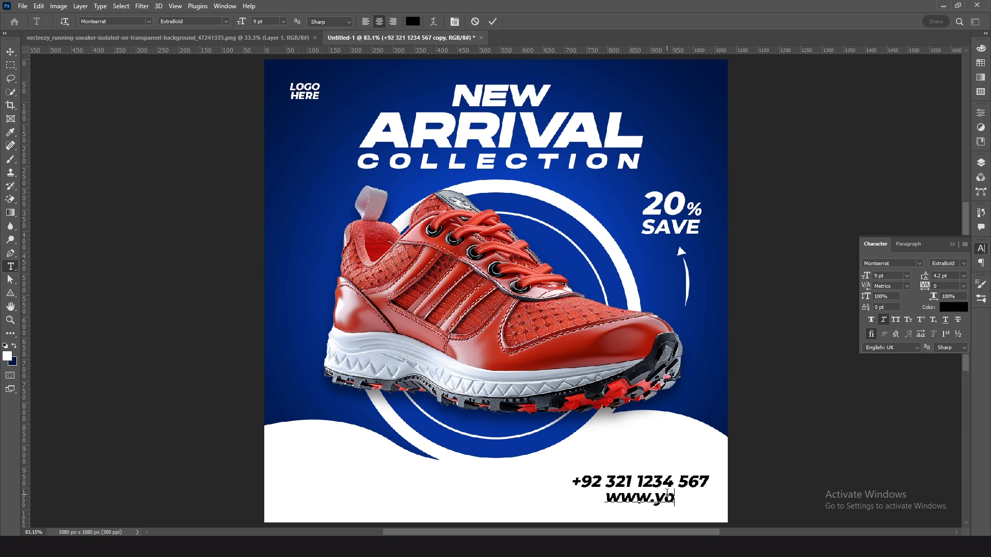
text(urweb.com)
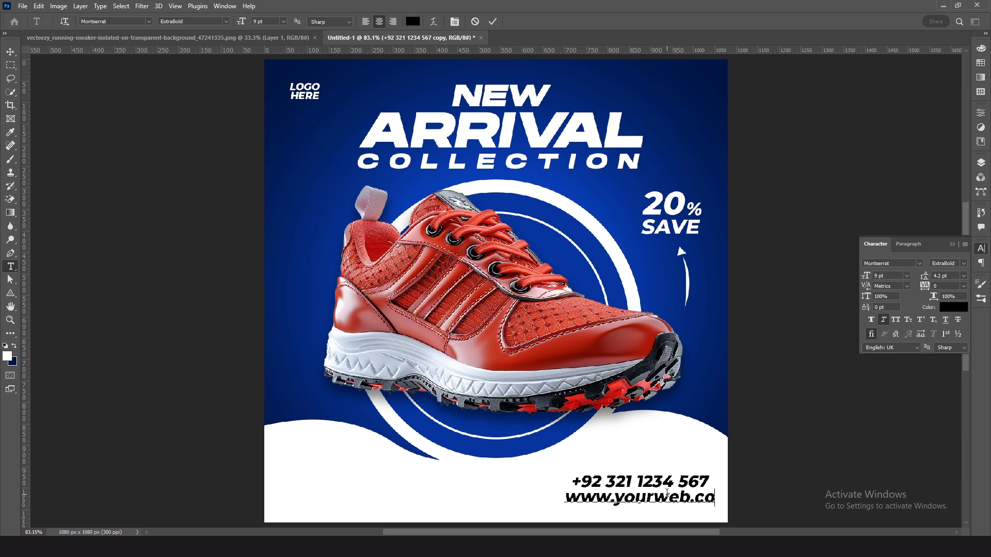
- Set the web address to Montserrat SemiBold at 7 pt
key(ctrl+a)
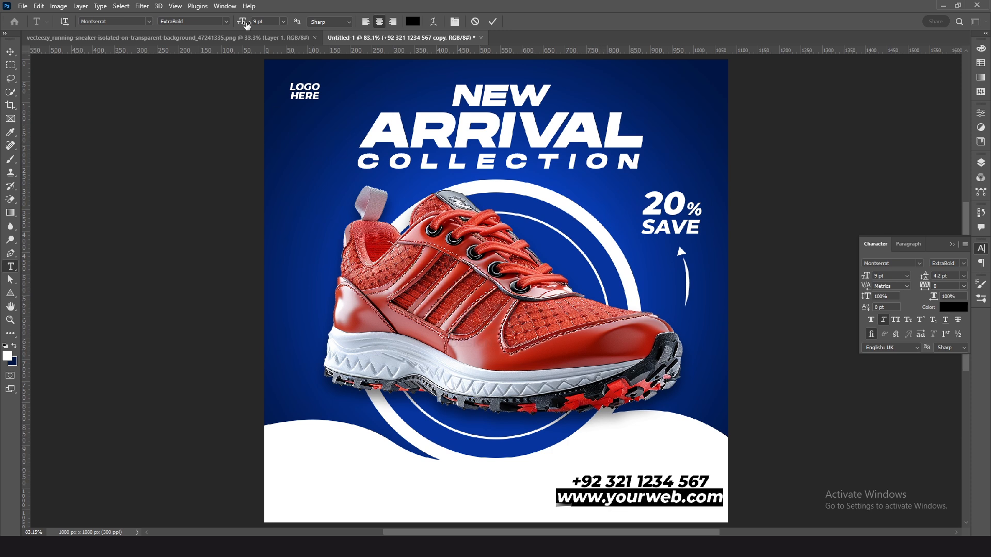
click(227, 22)
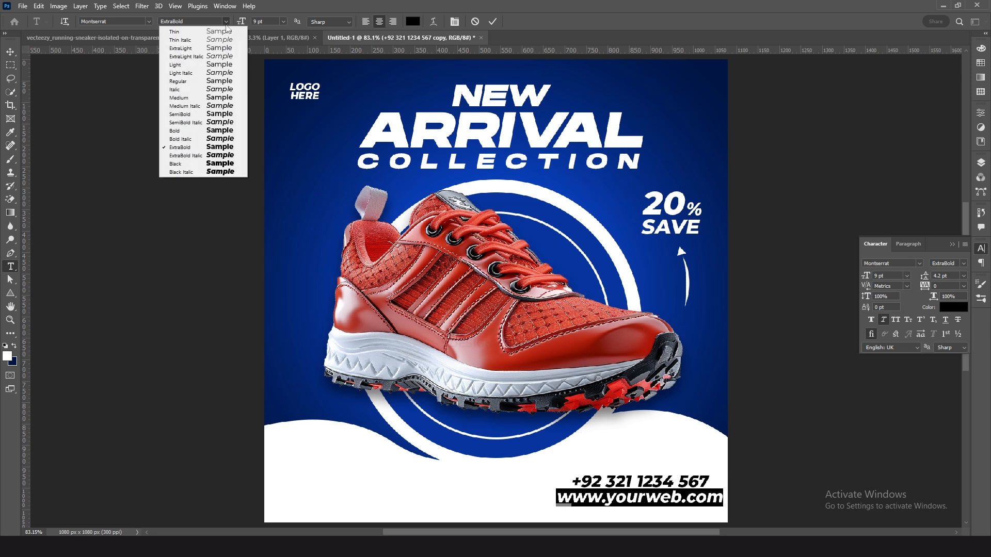
click(195, 115)
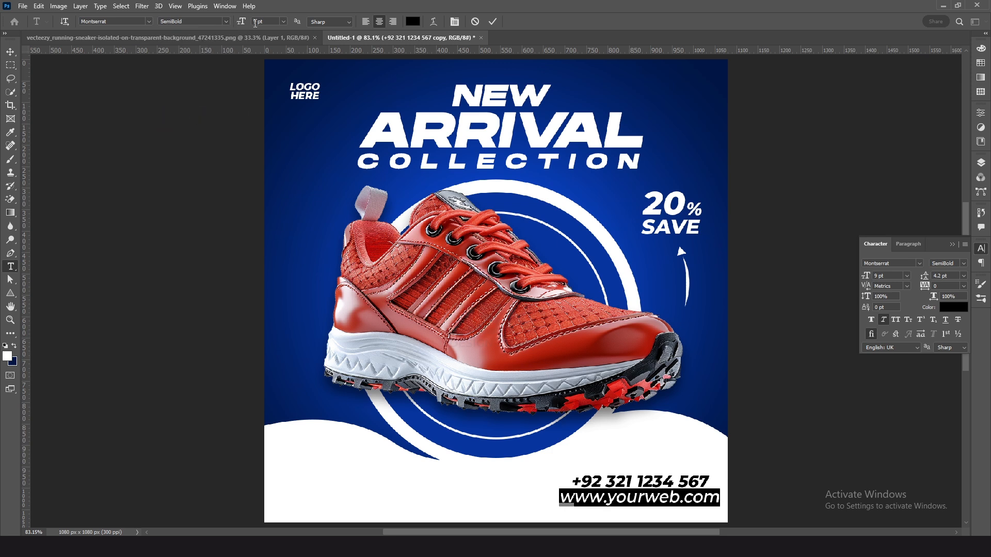
text(7)
key(ctrl+Return)
key(v)
- Draw a rectangle about 195 × 49 px in the lower-left white area and remove its stroke
click(9, 298)
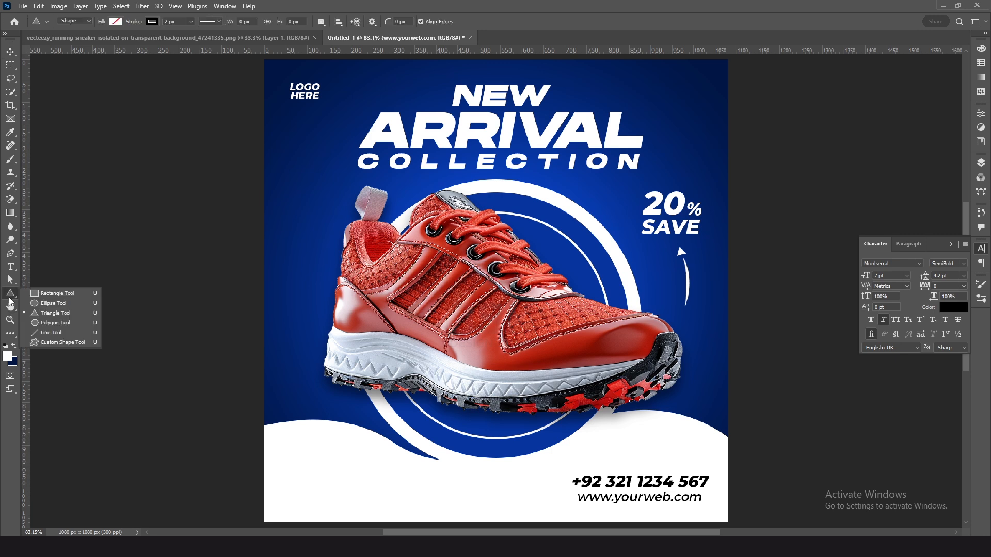
click(41, 293)
drag(294, 473, 378, 494)
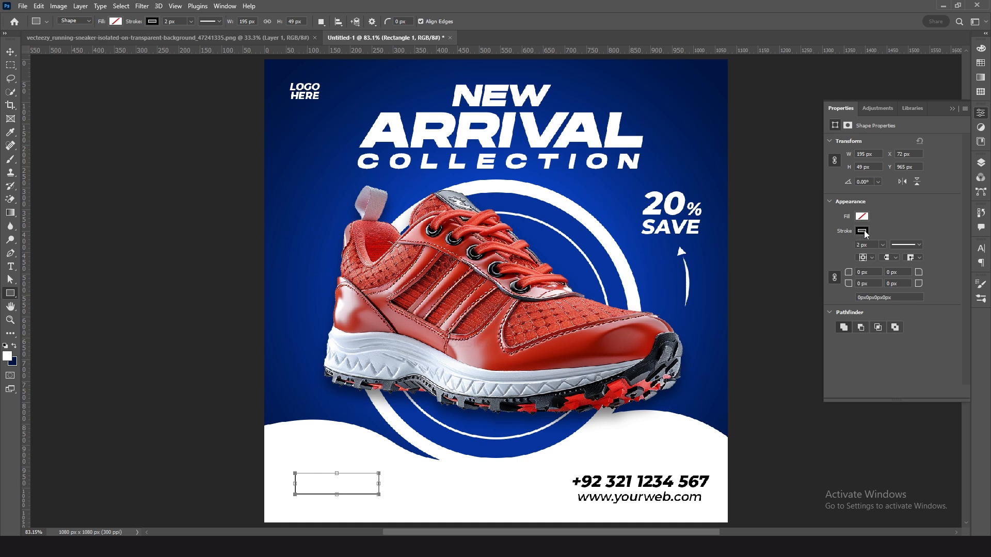
click(865, 232)
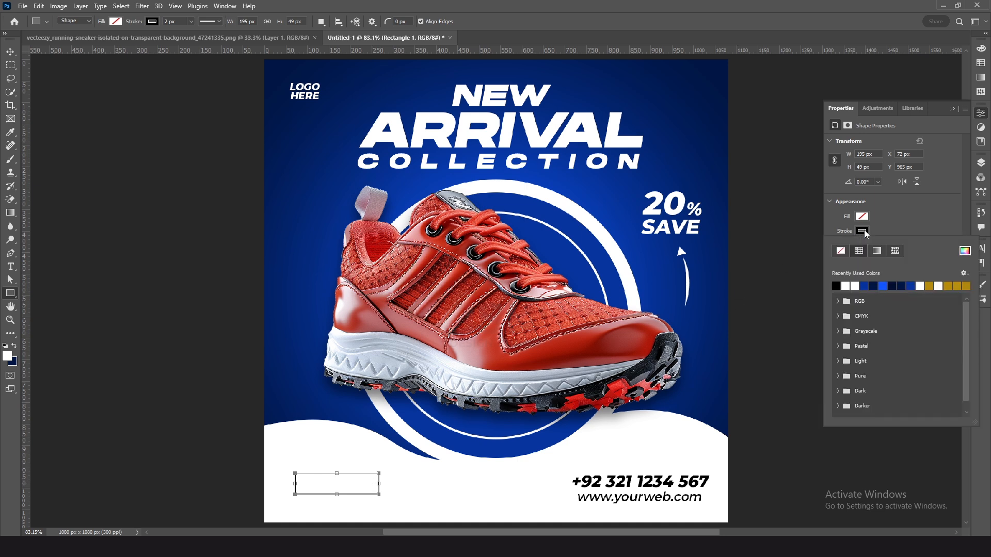
click(840, 251)
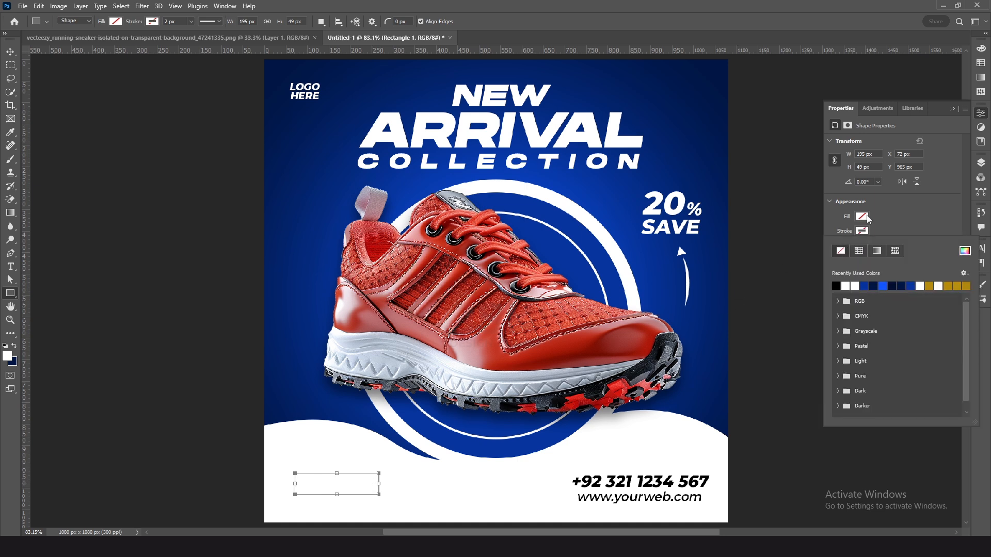
- Fill the rectangle with the recently used dark navy blue
click(861, 217)
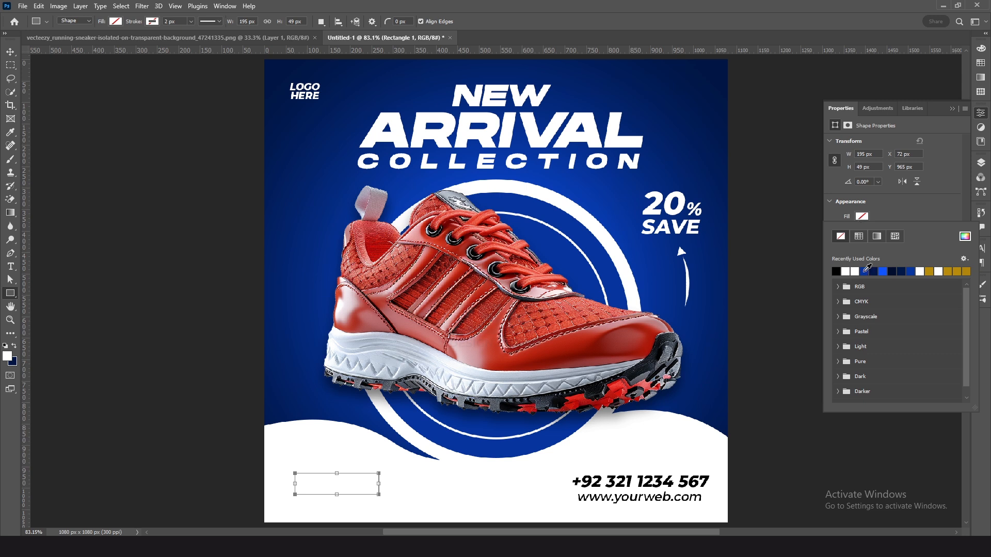
click(865, 270)
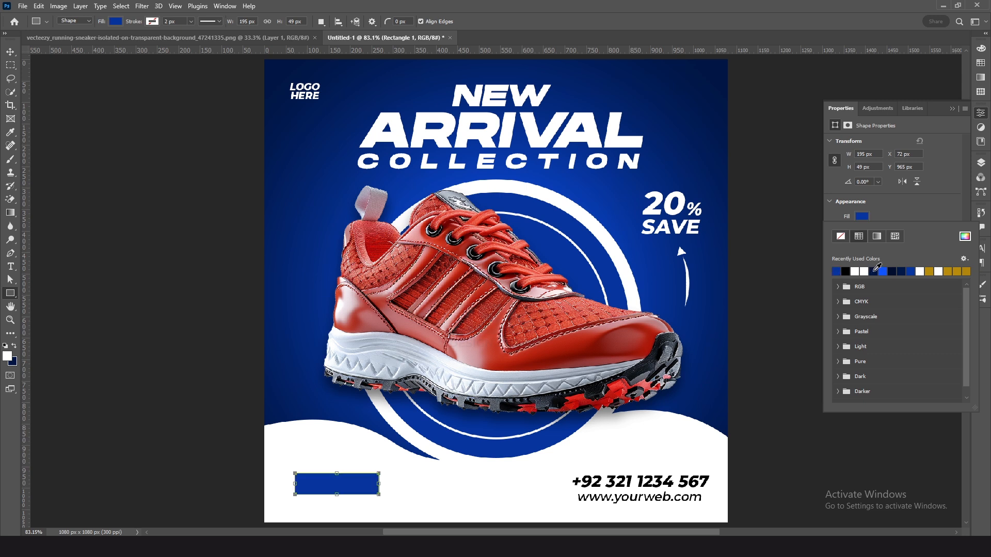
click(883, 270)
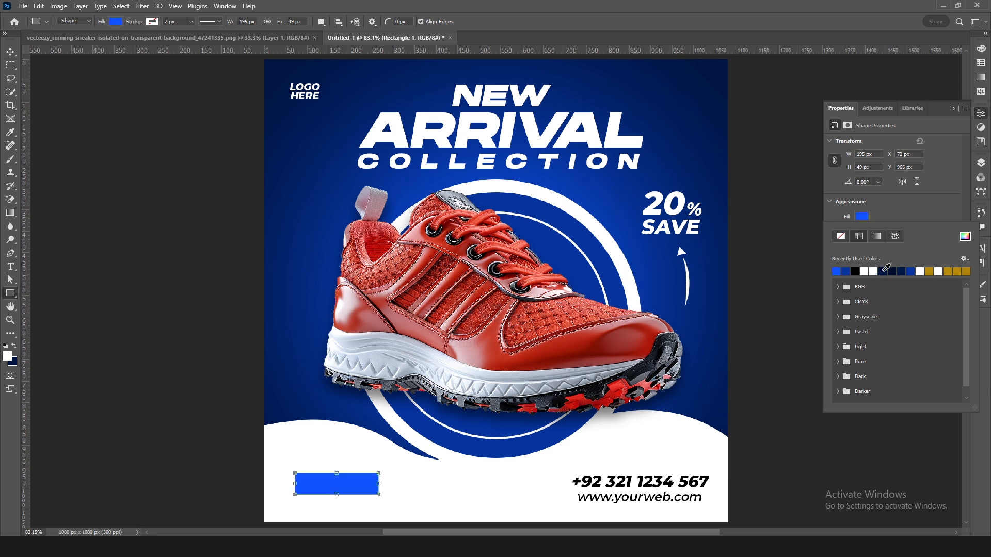
click(882, 271)
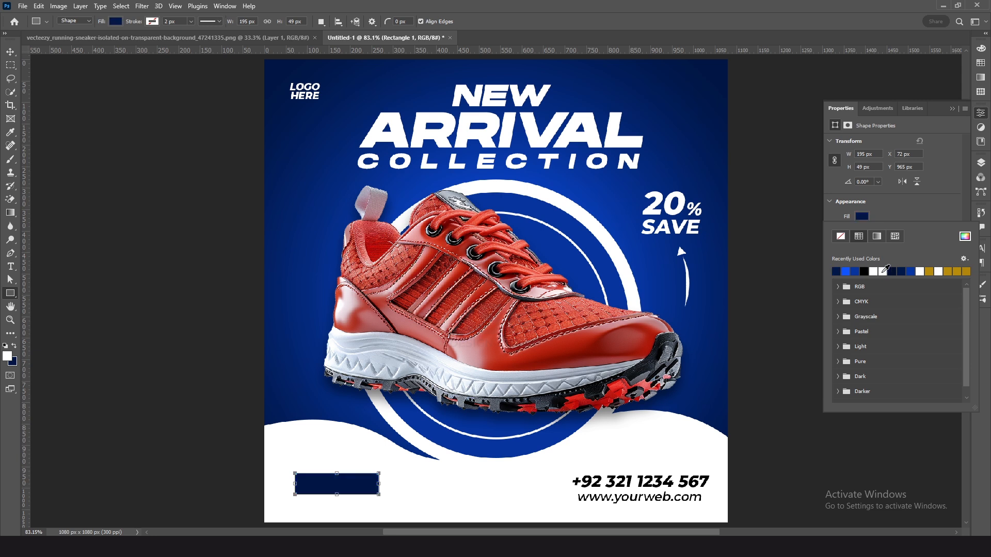
- Round all corners of the navy rectangle with a radius of 100 px and nudge it down 5 px
click(889, 212)
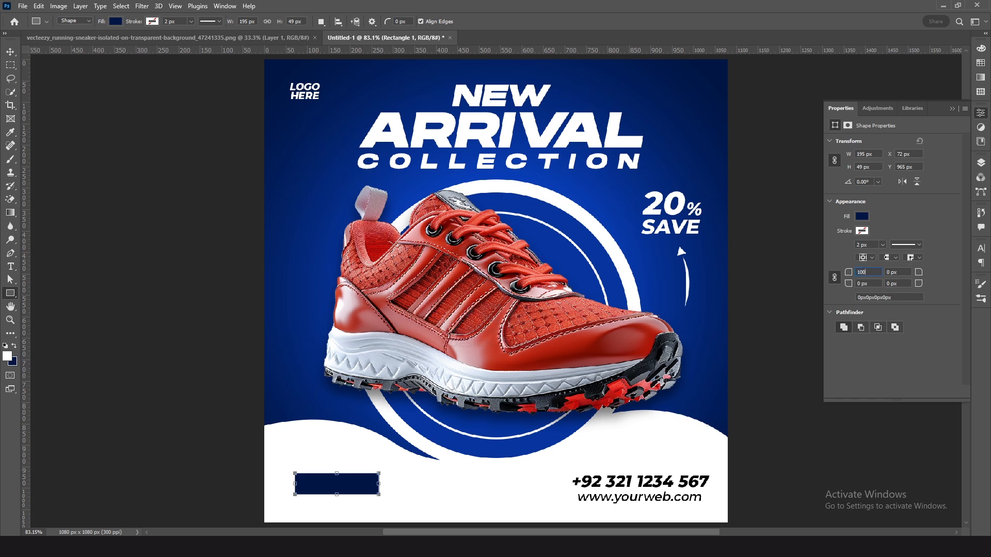
key(Tab)
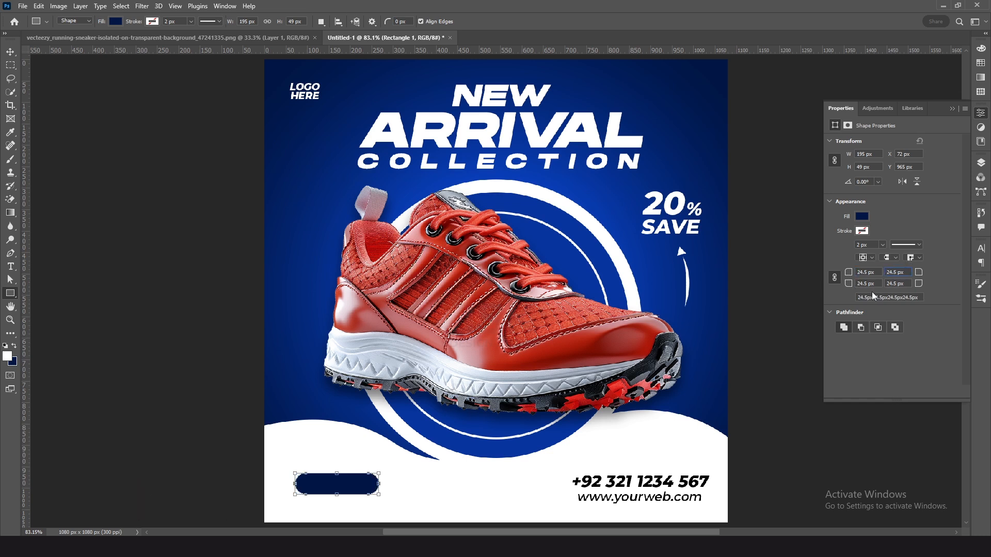
click(9, 52)
key(Down)
key(Down)
key(Down)
key(Down)
key(Down)
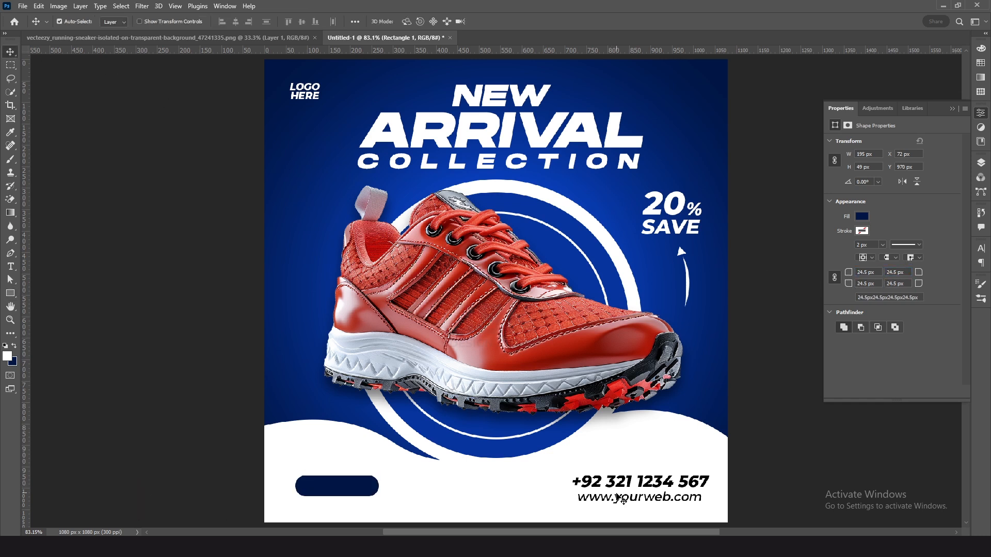
- Copy the phone number to just above the navy pill shape and move the copy's layer to the top of the Offer group
drag(658, 485, 373, 469)
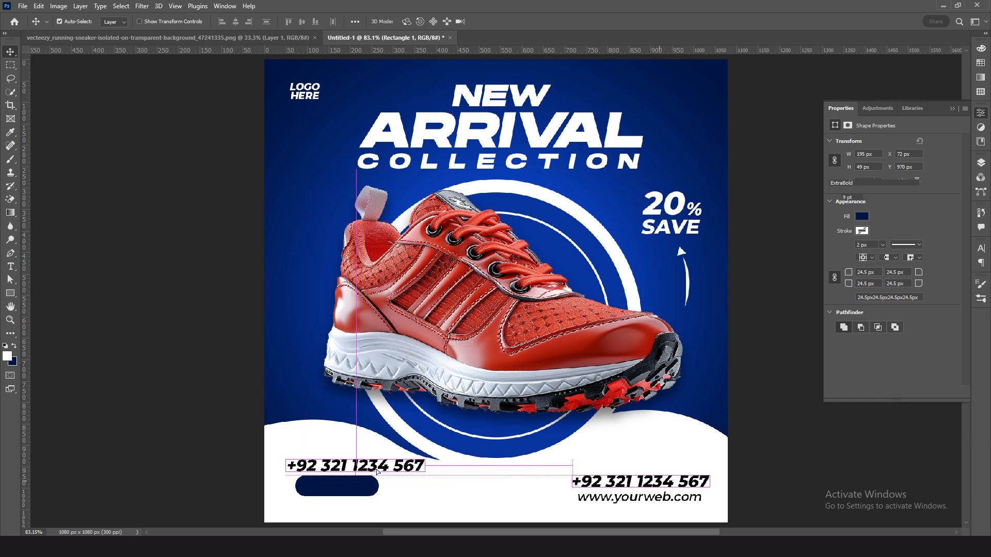
click(980, 162)
drag(898, 384, 900, 225)
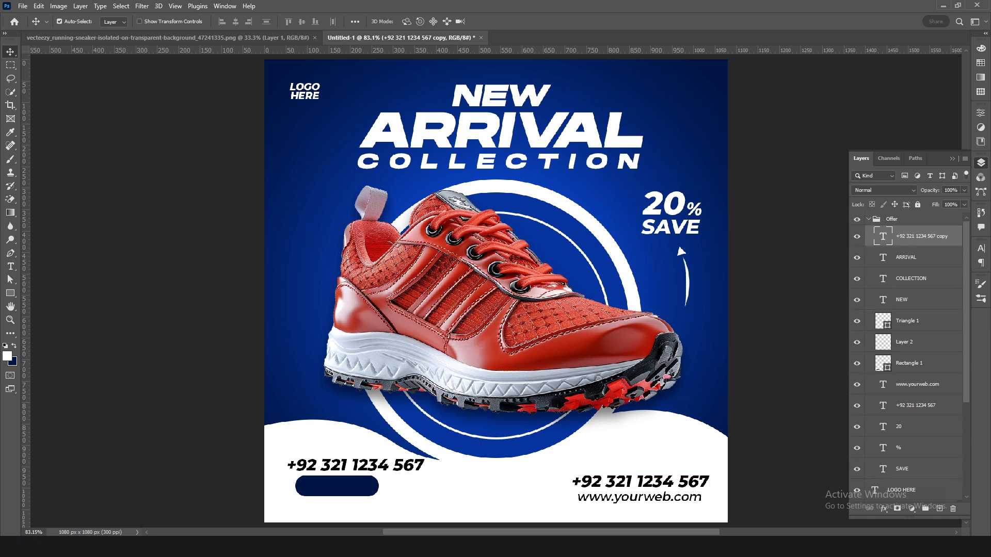
- Color the phone number copy above the pill shape white
double_click(342, 465)
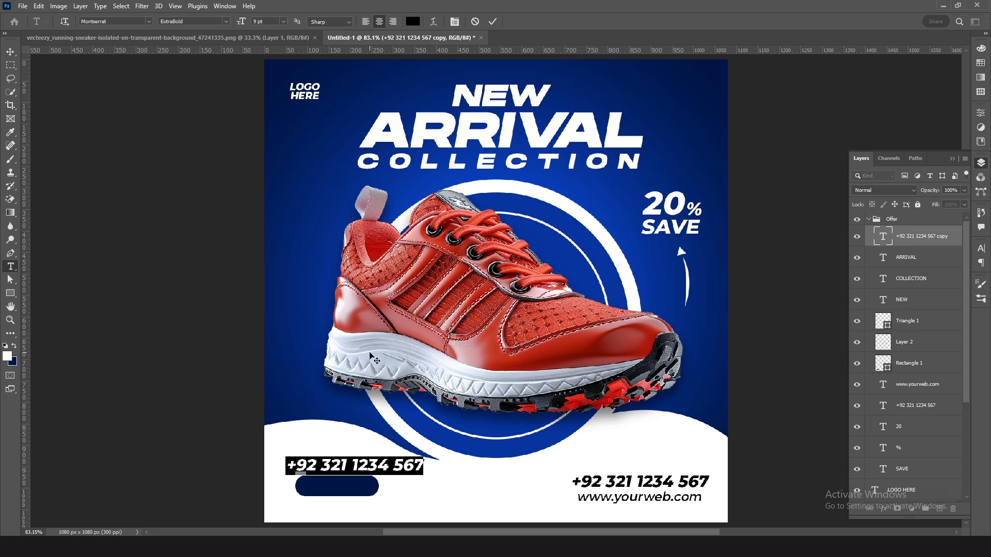
click(412, 22)
drag(661, 217, 634, 165)
key(Return)
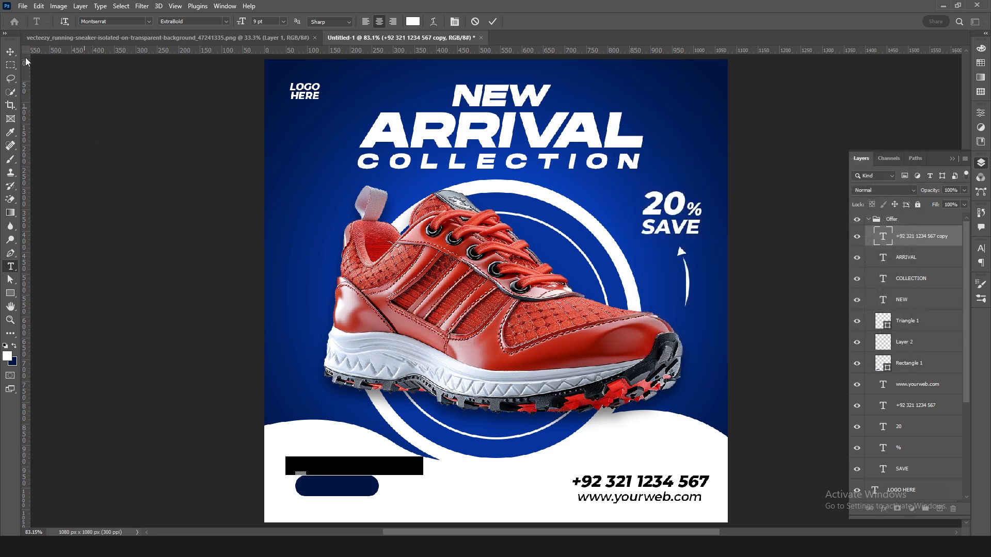
- Move the white phone number copy down onto the navy pill shape
click(10, 51)
key(ctrl+t)
drag(371, 467, 369, 485)
key(Return)
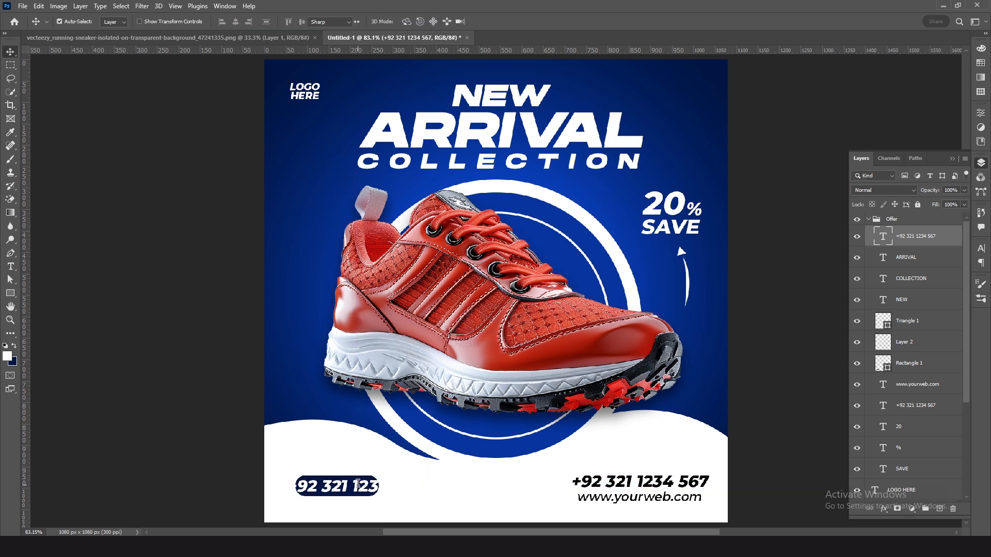
- Replace the text on the pill shape with ORDER NOW and set its size to 7 pt
double_click(358, 485)
text(QRDER NOW)
key(ctrl+a)
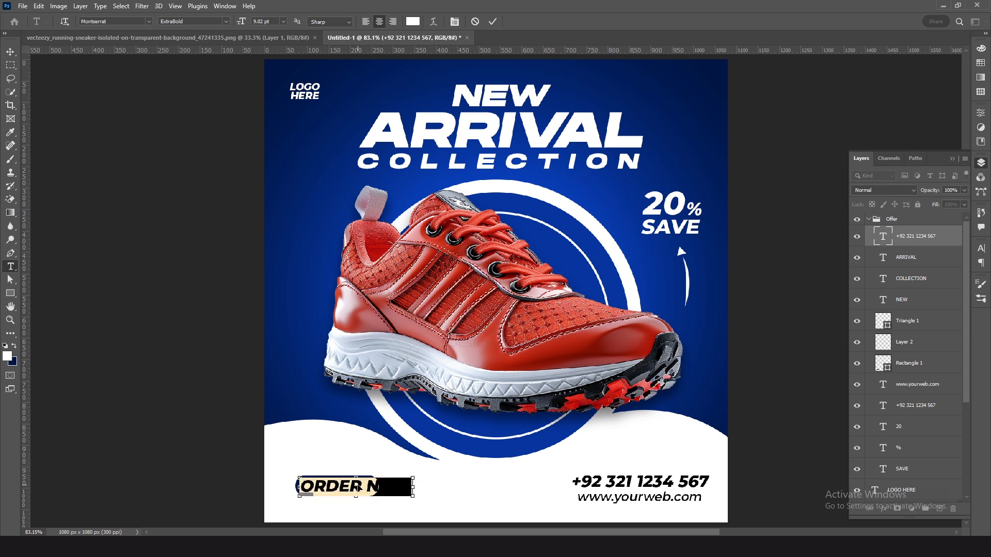
text(7)
key(Return)
click(10, 52)
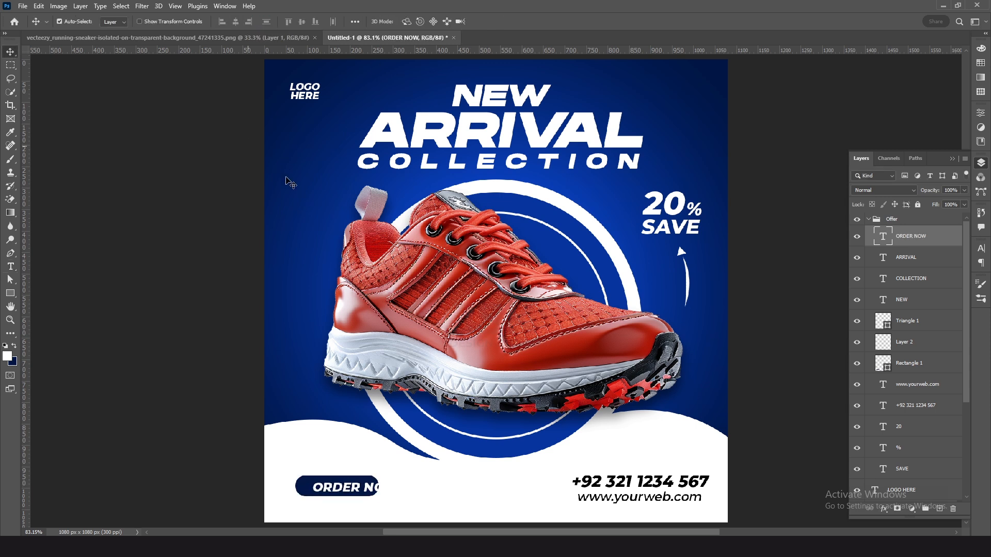
- Scale the navy pill shape up to about 120% to fit ORDER NOW and select the shape together with the text
click(336, 481)
key(ctrl+t)
drag(380, 473, 398, 469)
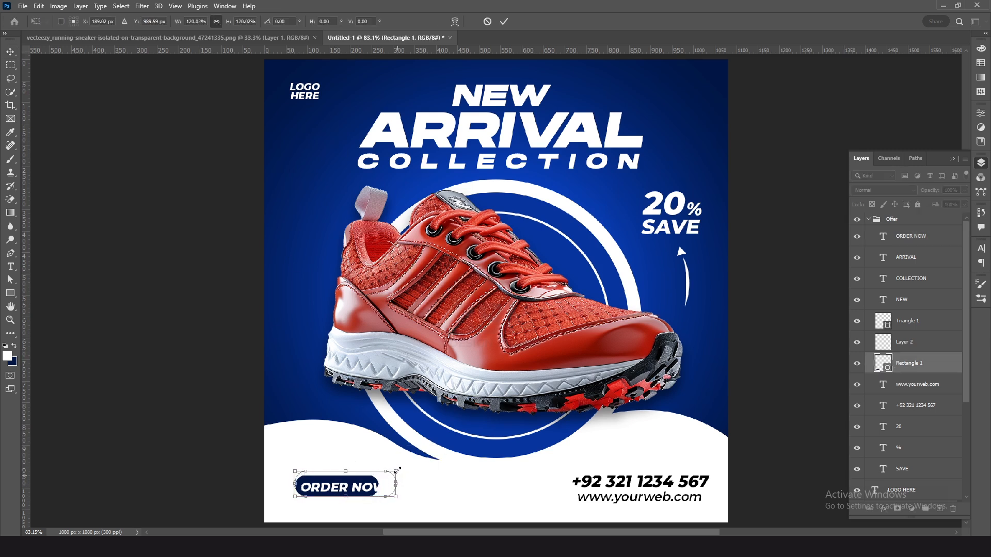
key(Return)
shift+click(388, 492)
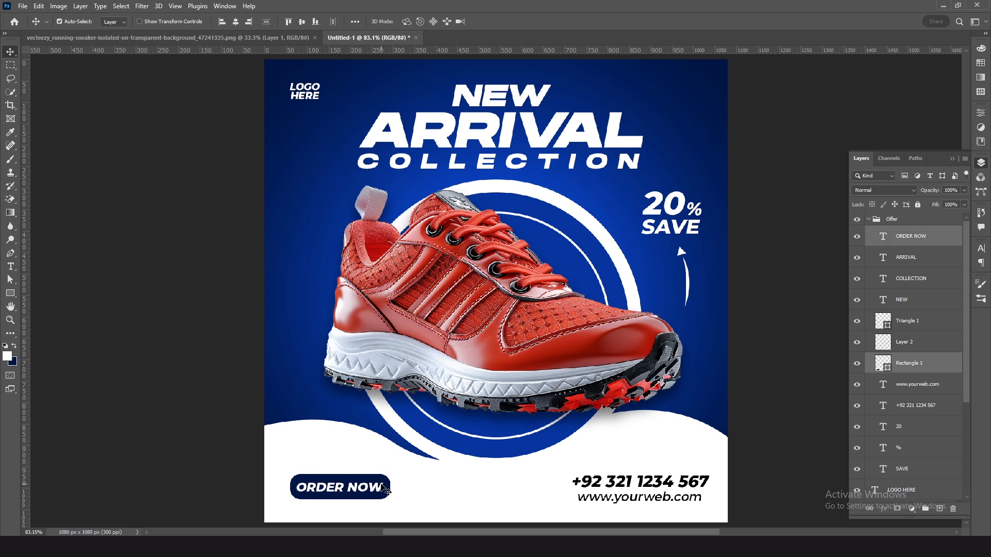